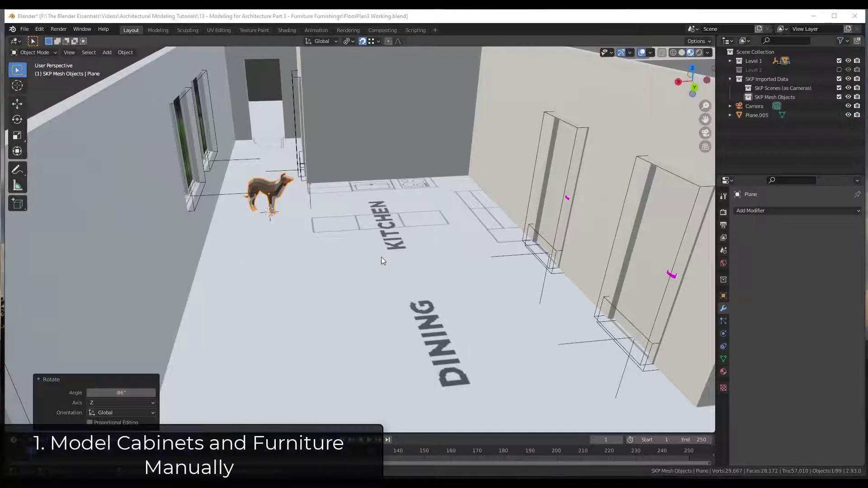
Place the 3D cursor on the near corner of the kitchen island outline and add a 2' cube there
{"action": "scroll", "coordinate": [381, 256], "scroll_direction": "down", "scroll_amount": 5}
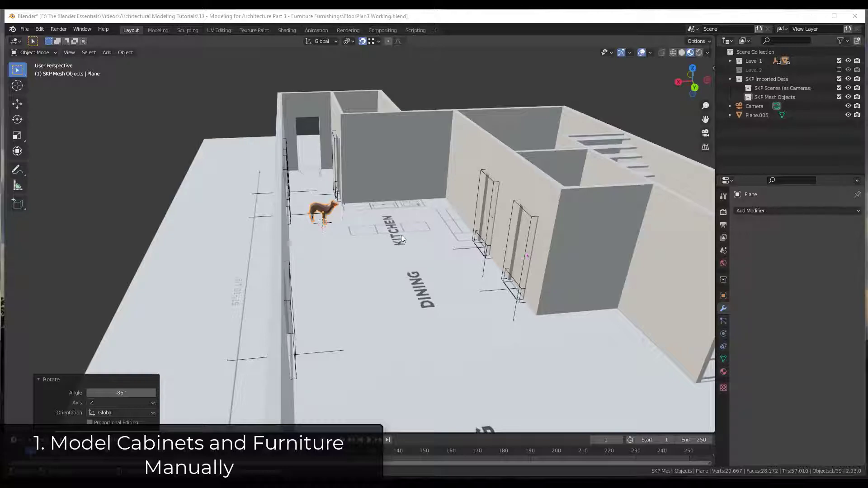
{"action": "scroll", "coordinate": [412, 221], "scroll_direction": "up", "scroll_amount": 5}
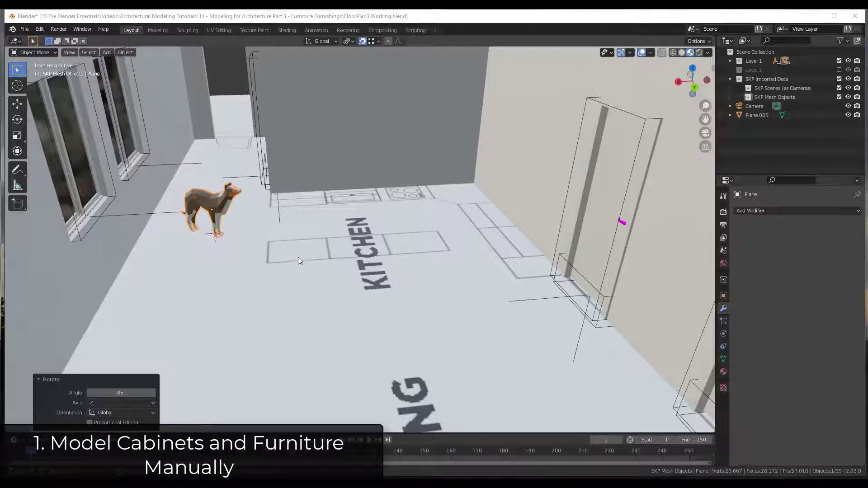
{"action": "right_click", "coordinate": [266, 265]}
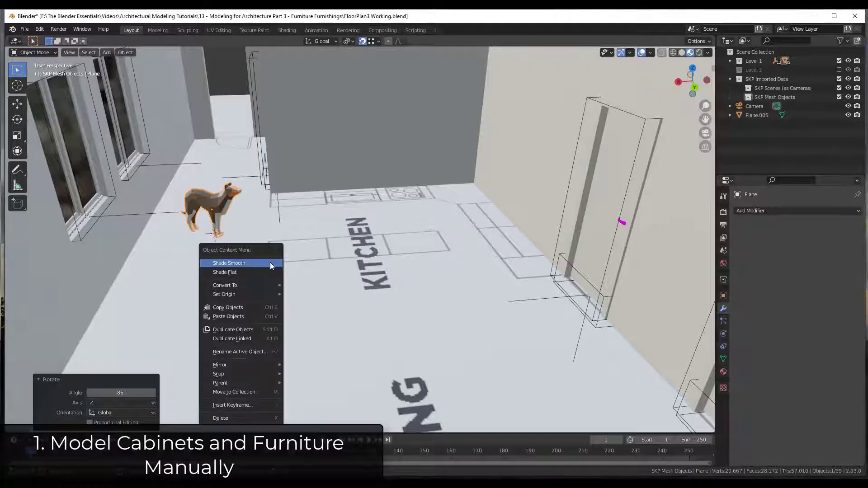
{"action": "scroll", "coordinate": [271, 266], "scroll_direction": "up", "scroll_amount": 5}
{"action": "scroll", "coordinate": [297, 295], "scroll_direction": "down", "scroll_amount": 4}
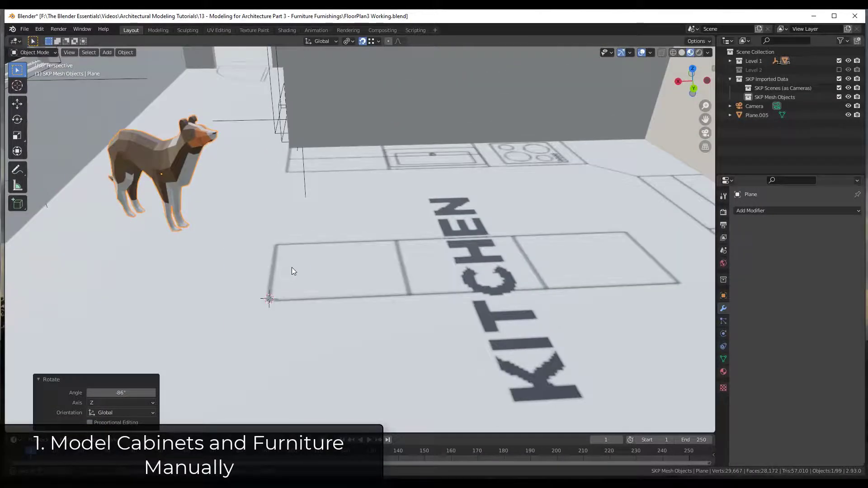
{"action": "key", "text": "shift+a"}
{"action": "mouse_move", "coordinate": [291, 267]}
{"action": "mouse_move", "coordinate": [357, 29]}
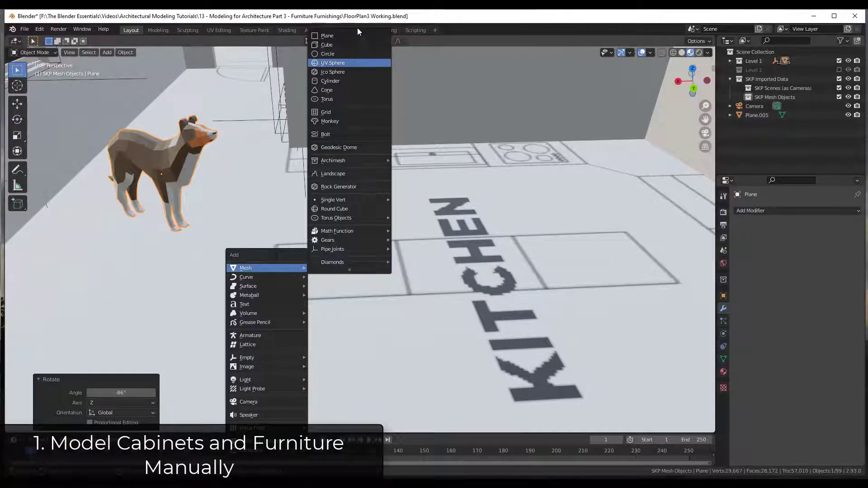
{"action": "left_click", "coordinate": [342, 43]}
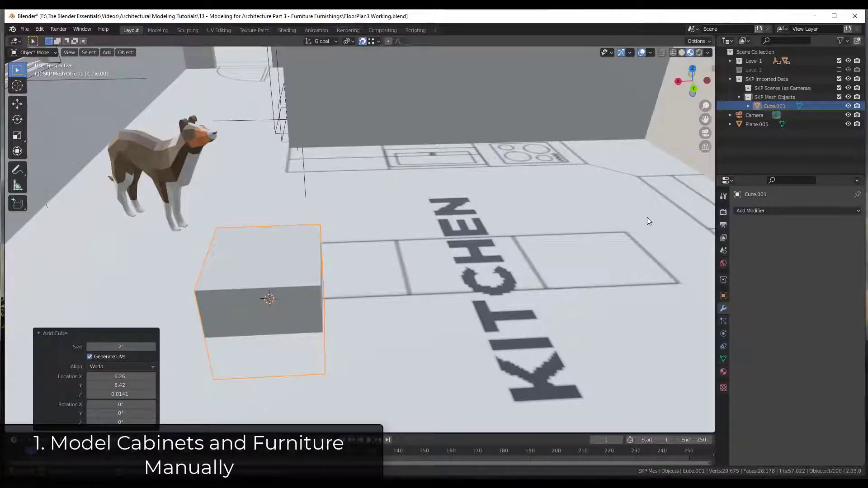
Align the cube in plan with the end of the island outline, moving it about -0.96' in X and -0.93' in Y
{"action": "key", "text": "n"}
{"action": "key", "text": "n"}
{"action": "key", "text": "KP_7"}
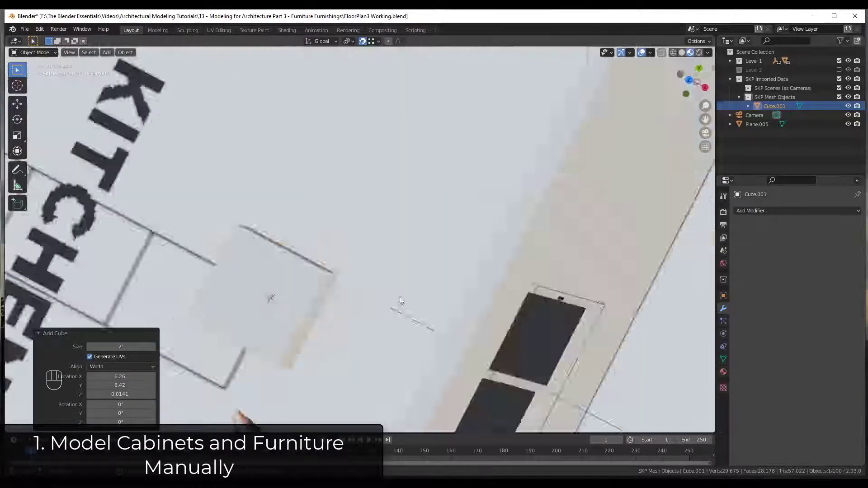
{"action": "scroll", "coordinate": [321, 302], "scroll_direction": "down", "scroll_amount": 4}
{"action": "key", "text": "g"}
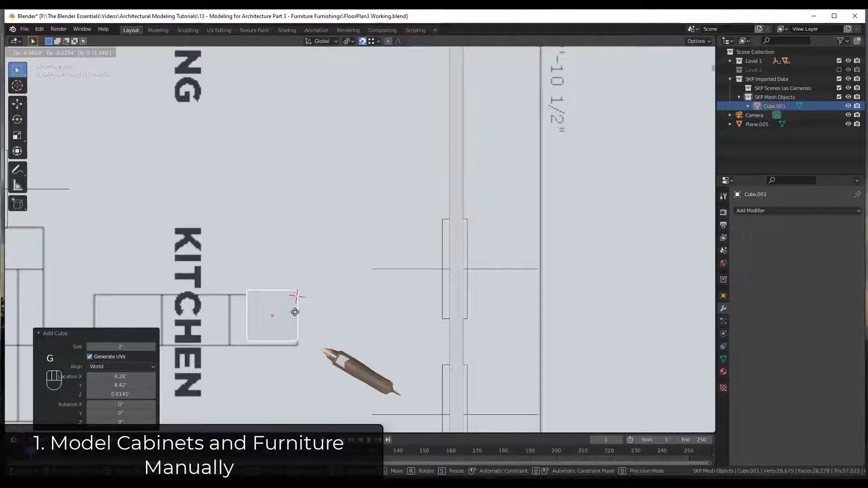
{"action": "left_click", "coordinate": [295, 313]}
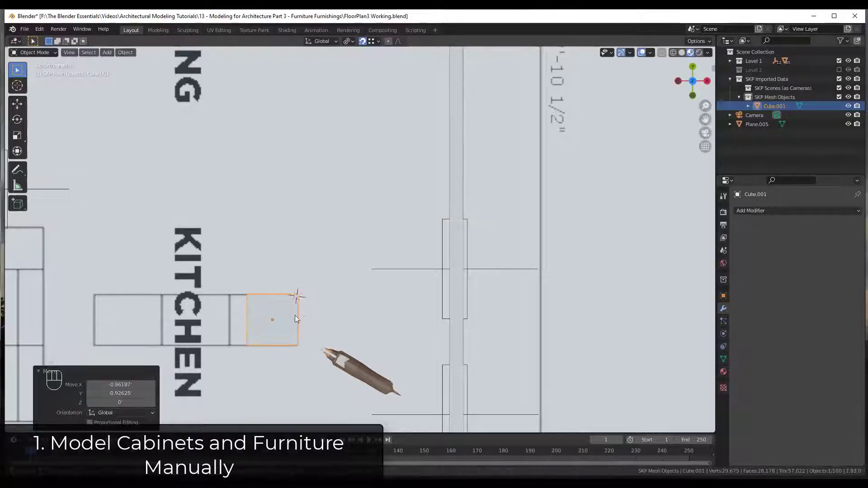
Raise the cube about 1.03' along Z and lower it about 0.03' to rest its base on the floor
{"action": "middle_click_drag", "start_coordinate": [384, 328], "coordinate": [295, 315]}
{"action": "key", "text": "g"}
{"action": "key", "text": "z"}
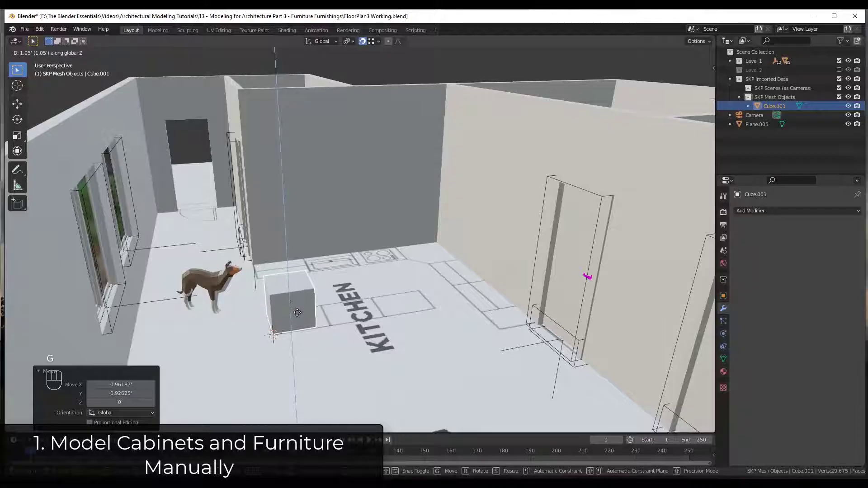
{"action": "left_click", "coordinate": [297, 313]}
{"action": "scroll", "coordinate": [298, 322], "scroll_direction": "up", "scroll_amount": 5}
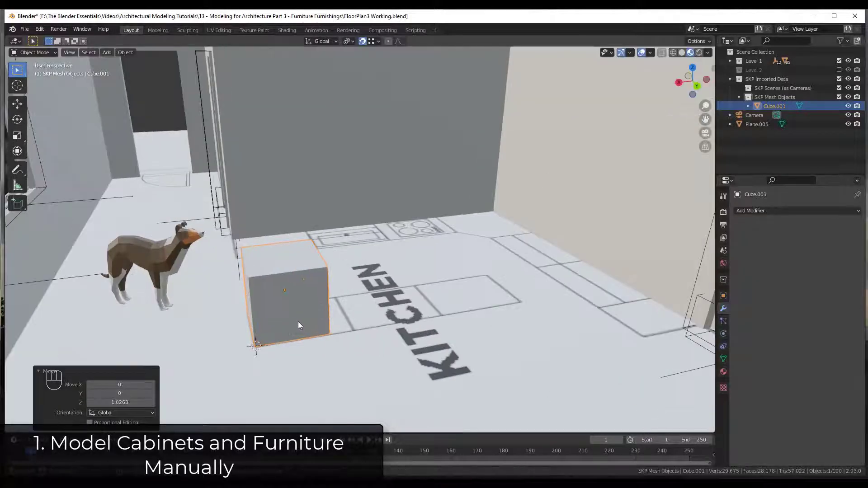
{"action": "middle_click_drag", "start_coordinate": [254, 336], "coordinate": [278, 303]}
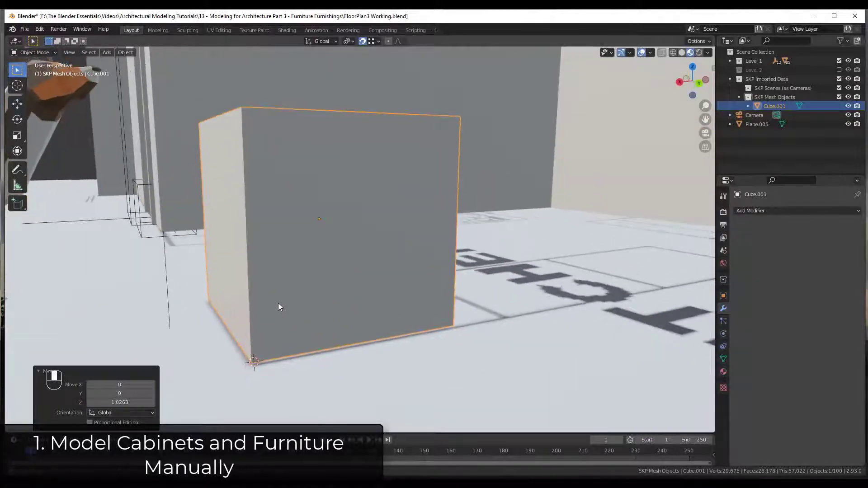
{"action": "middle_click_drag", "start_coordinate": [295, 272], "coordinate": [271, 294]}
{"action": "key", "text": "g"}
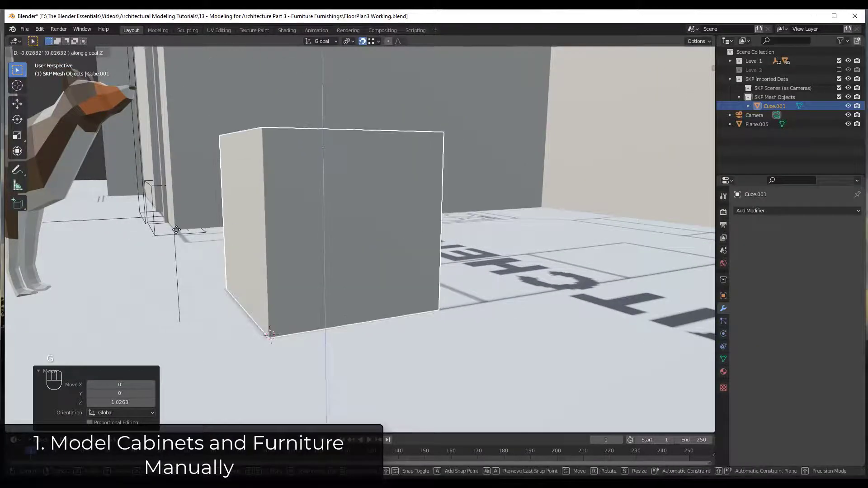
{"action": "left_click", "coordinate": [392, 265]}
Stretch the cube's end face about 6.03' along negative X to the far end of the island outline
{"action": "middle_click_drag", "start_coordinate": [391, 266], "coordinate": [391, 238]}
{"action": "key", "text": "Tab"}
{"action": "scroll", "coordinate": [388, 231], "scroll_direction": "down", "scroll_amount": 5}
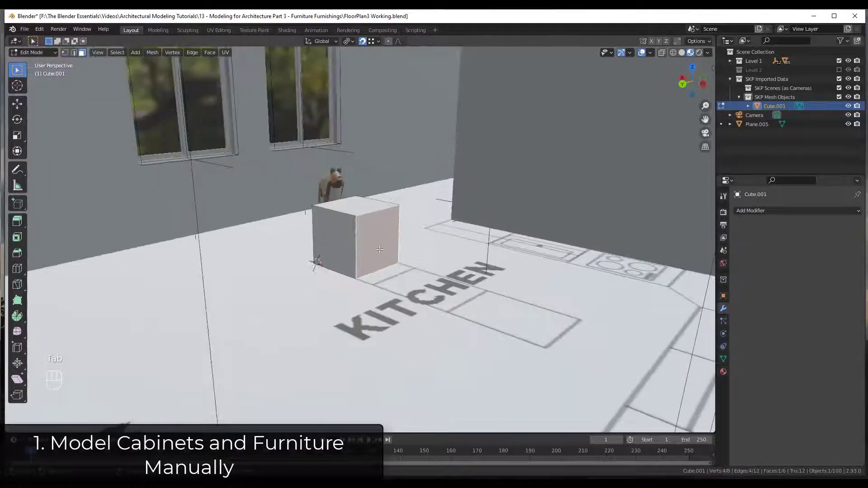
{"action": "key", "text": "g"}
{"action": "middle_click", "coordinate": [390, 260]}
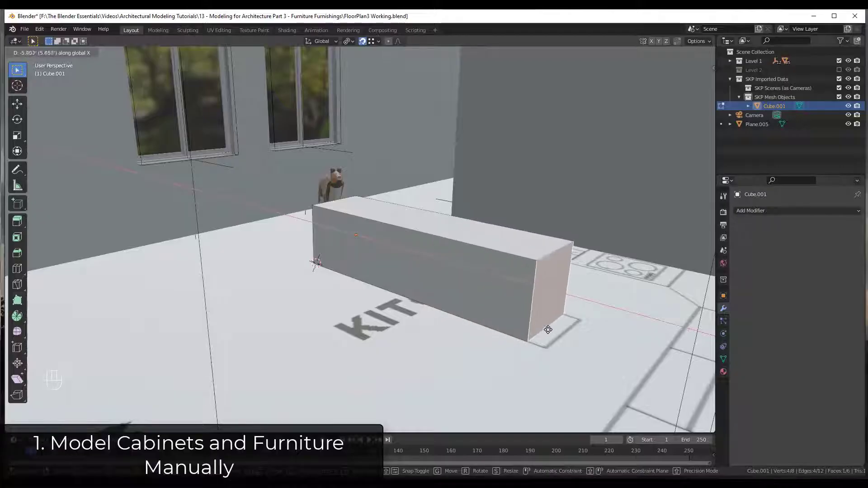
{"action": "left_click", "coordinate": [562, 332]}
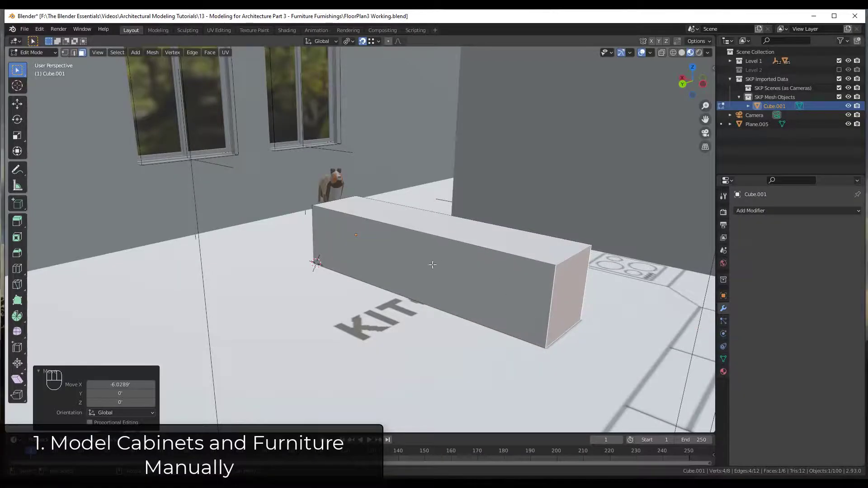
Raise the island block's top face about 0.69' along Z
{"action": "middle_click_drag", "start_coordinate": [433, 264], "coordinate": [388, 278]}
{"action": "scroll", "coordinate": [507, 255], "scroll_direction": "down", "scroll_amount": 4}
{"action": "key", "text": "g"}
{"action": "key", "text": "z"}
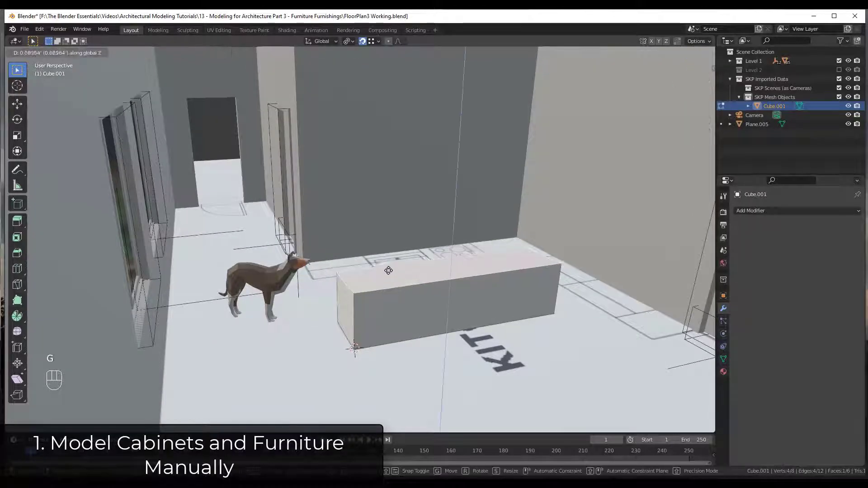
{"action": "left_click", "coordinate": [350, 267]}
Finish editing the block, place the 3D cursor on its upper end corner and add a 2' plane there
{"action": "middle_click_drag", "start_coordinate": [351, 267], "coordinate": [512, 319]}
{"action": "scroll", "coordinate": [512, 320], "scroll_direction": "up", "scroll_amount": 3}
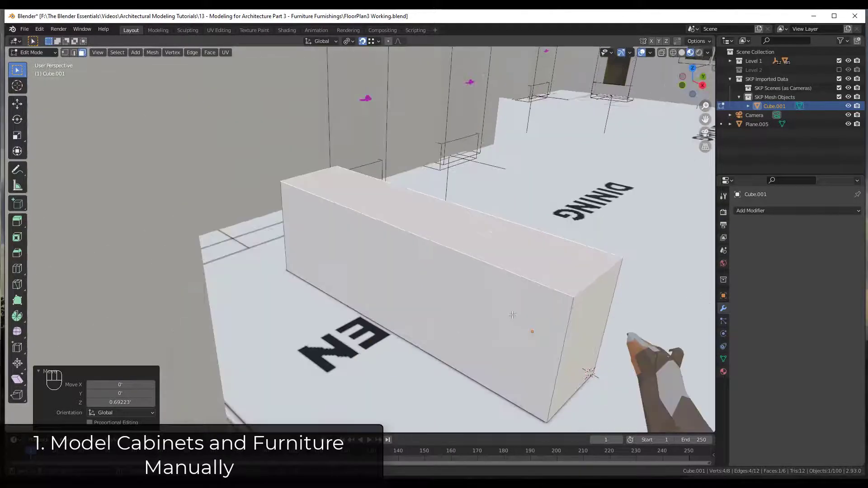
{"action": "key", "text": "Tab"}
{"action": "key", "text": "shift+a"}
{"action": "mouse_move", "coordinate": [498, 282]}
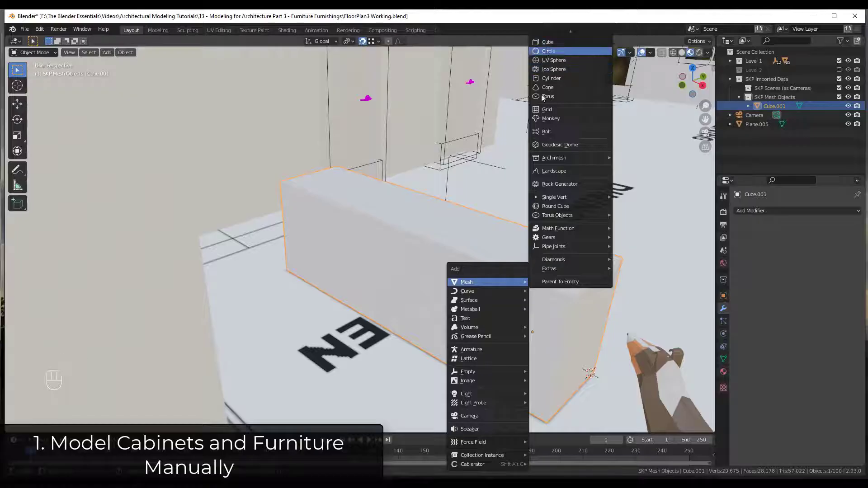
{"action": "key", "text": "shift+a"}
{"action": "mouse_move", "coordinate": [543, 281]}
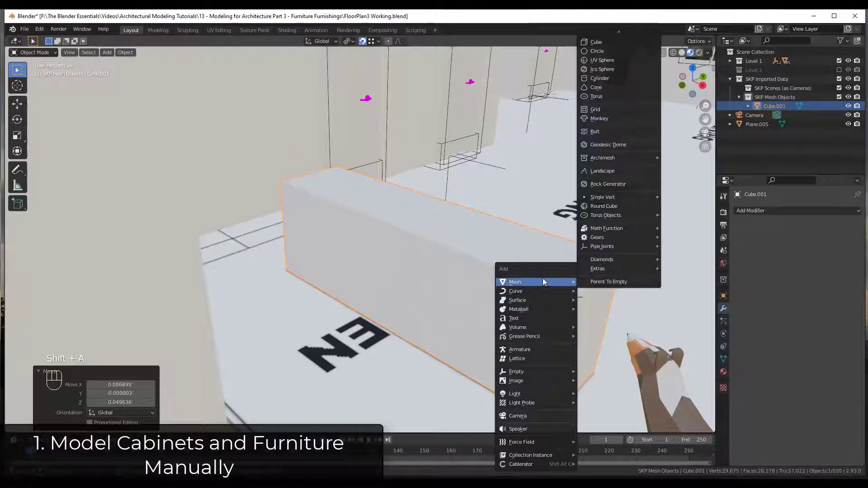
{"action": "left_click", "coordinate": [609, 33]}
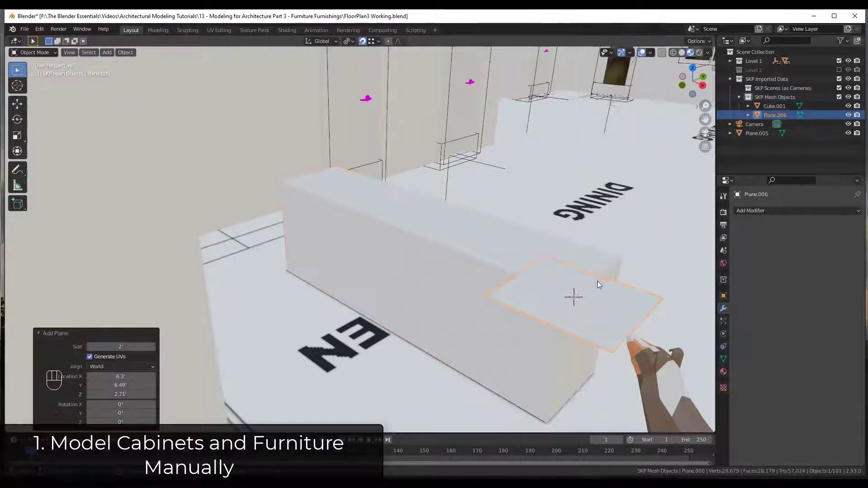
Rotate the plane 90° about its local X axis to stand it upright
{"action": "key", "text": "r"}
{"action": "key", "text": "x"}
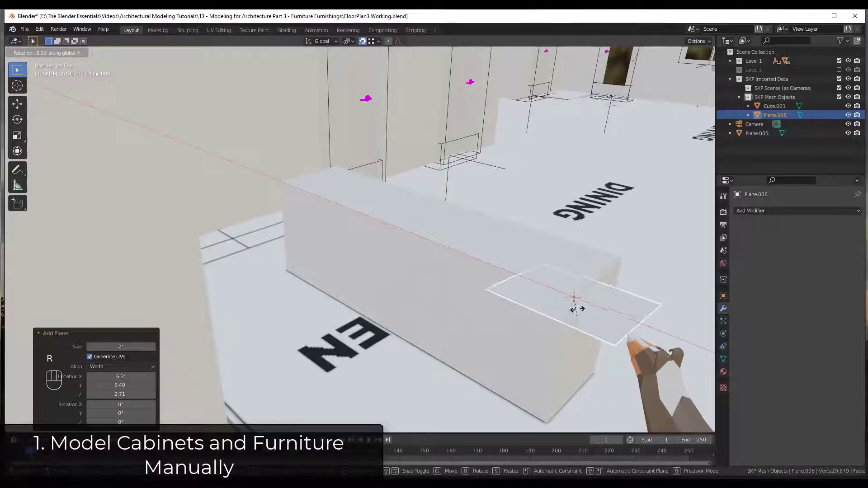
{"action": "key", "text": "x"}
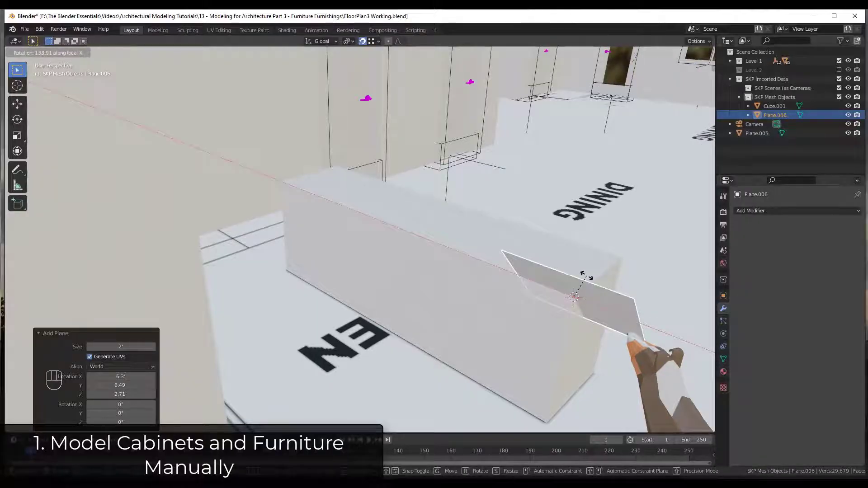
{"action": "key", "text": "9"}
{"action": "key", "text": "0"}
{"action": "key", "text": "BackSpace"}
{"action": "key", "text": "0"}
{"action": "key", "text": "Return"}
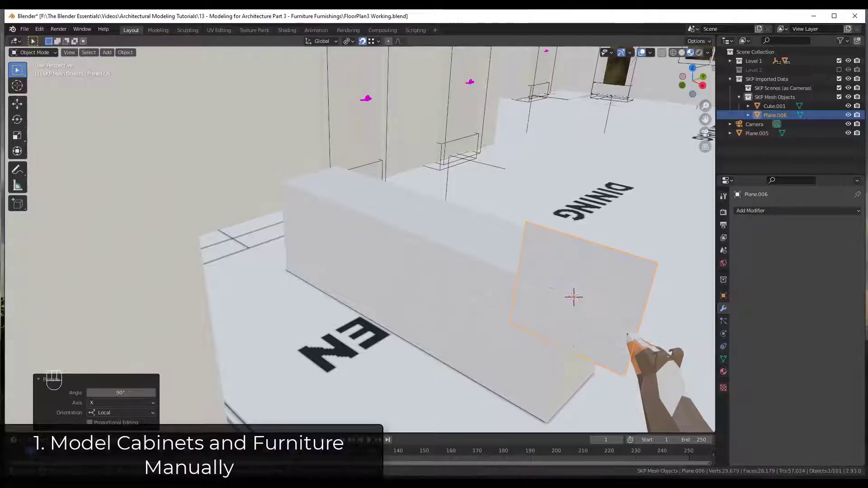
Move the upright plane flush against the island's long side, with its upper corner on the block's end corner
{"action": "key", "text": "g"}
{"action": "key", "text": "z"}
{"action": "left_click", "coordinate": [571, 373]}
{"action": "middle_click_drag", "start_coordinate": [575, 375], "coordinate": [538, 341]}
Extrude the plane's face outward about 0.144' to give the cabinet door its thickness
{"action": "key", "text": "Tab"}
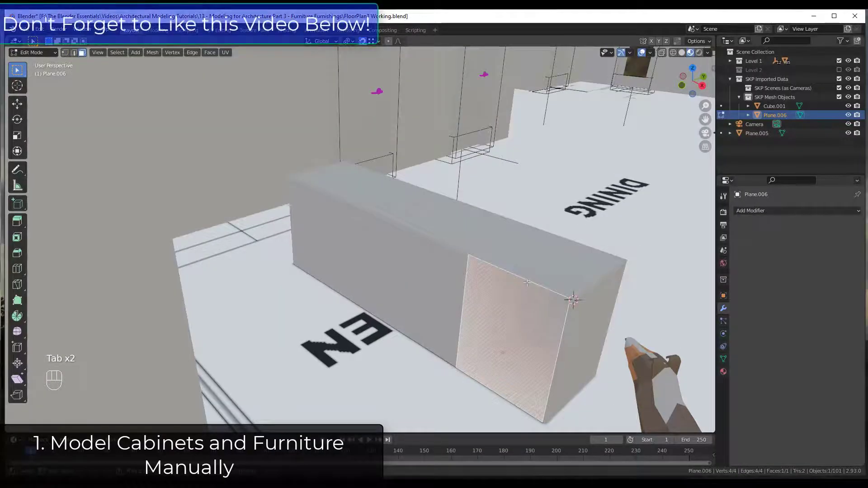
{"action": "key", "text": "2"}
{"action": "left_click", "coordinate": [528, 281]}
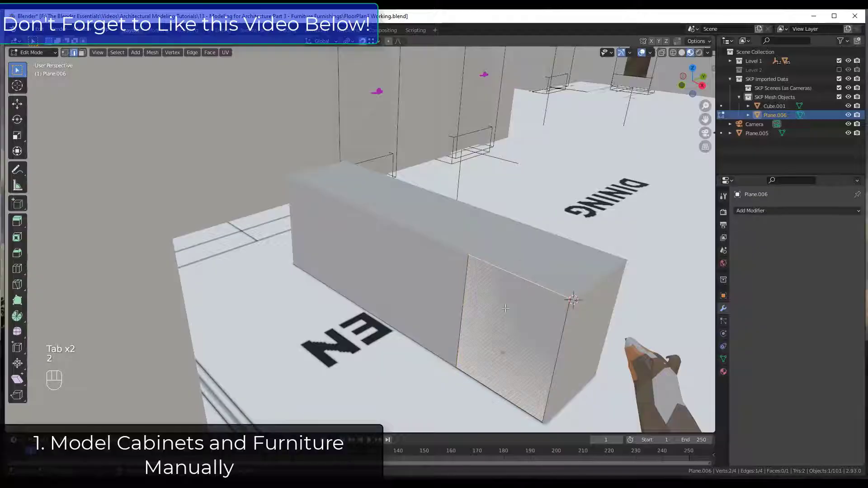
{"action": "key", "text": "3"}
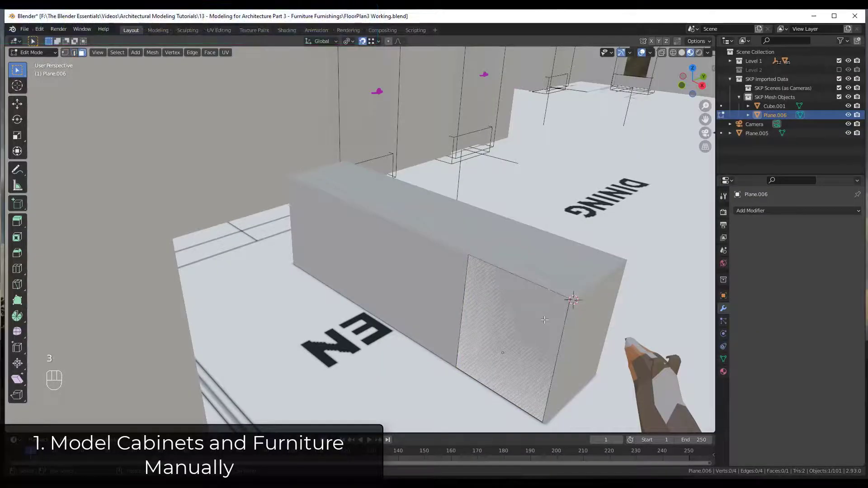
{"action": "left_click", "coordinate": [542, 324]}
{"action": "key", "text": "e"}
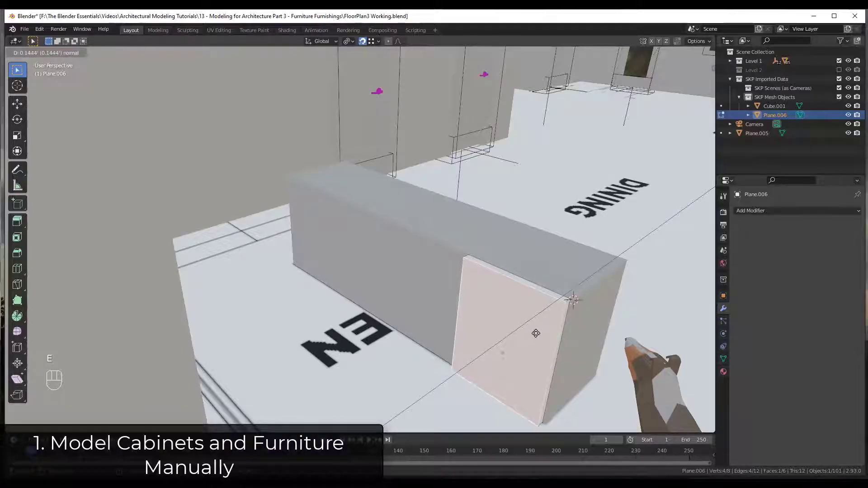
{"action": "left_click", "coordinate": [536, 333]}
Inset the door's front face twice, by about 0.2' and about 0.13', to outline the frame and groove
{"action": "mouse_move", "coordinate": [532, 318]}
{"action": "middle_mouse_down"}
{"action": "mouse_move", "coordinate": [511, 318]}
{"action": "mouse_move", "coordinate": [529, 317]}
{"action": "middle_mouse_up"}
{"action": "key", "text": "i"}
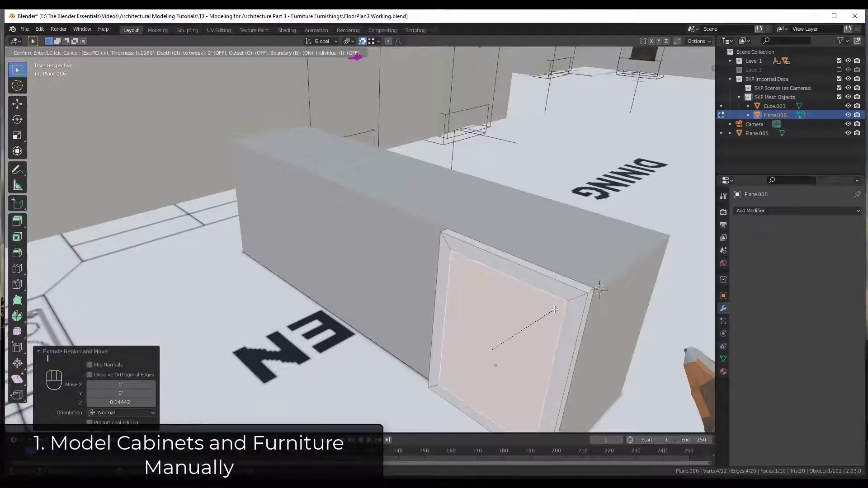
{"action": "left_click", "coordinate": [555, 309]}
{"action": "key", "text": "i"}
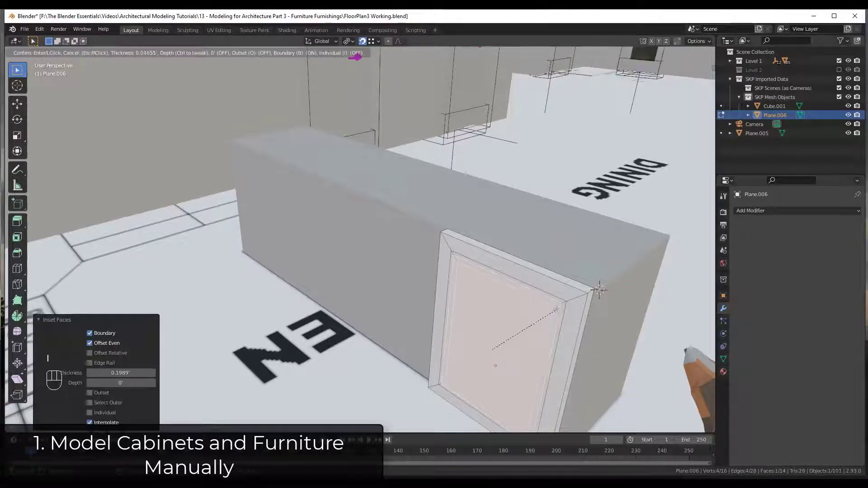
{"action": "left_click", "coordinate": [556, 301]}
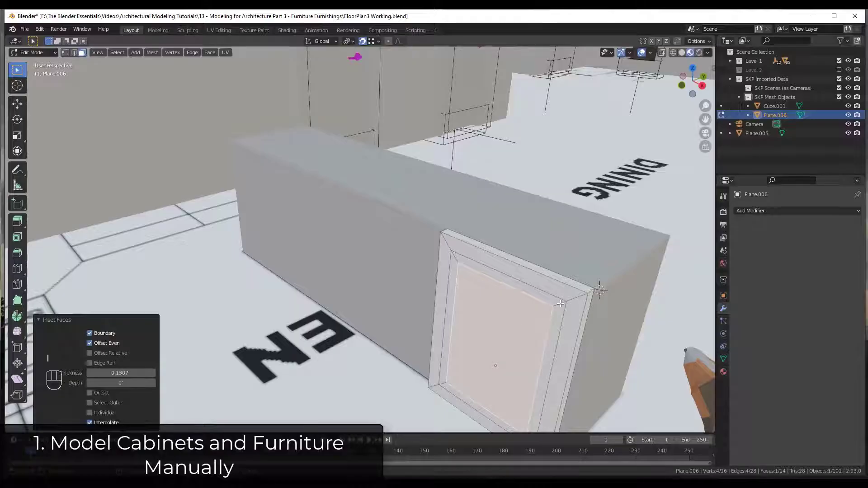
Extrude the ring of faces between the two insets about 0.066' inward to form a recessed groove
{"action": "left_click", "coordinate": [560, 306], "text": "alt"}
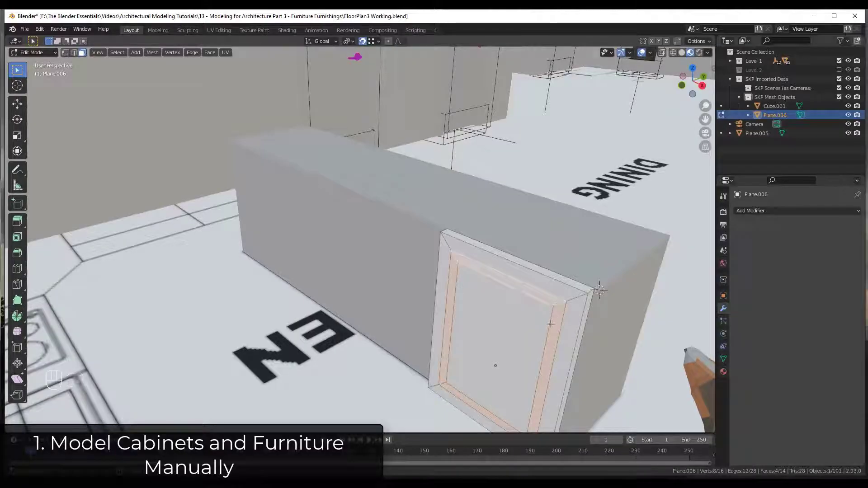
{"action": "key", "text": "e"}
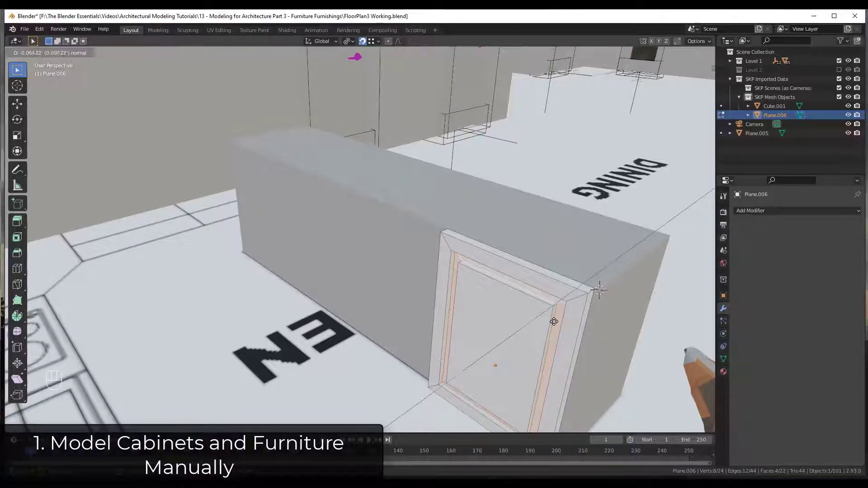
{"action": "left_click", "coordinate": [553, 321]}
{"action": "middle_click_drag", "start_coordinate": [554, 321], "coordinate": [547, 310]}
Finish editing the cabinet door mesh and add an Array modifier to it
{"action": "key", "text": "Tab"}
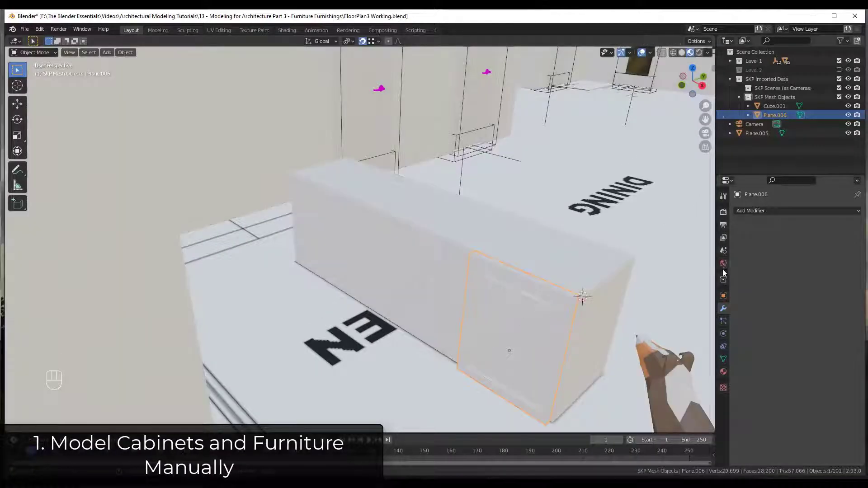
{"action": "left_click", "coordinate": [750, 211]}
{"action": "left_click", "coordinate": [688, 234]}
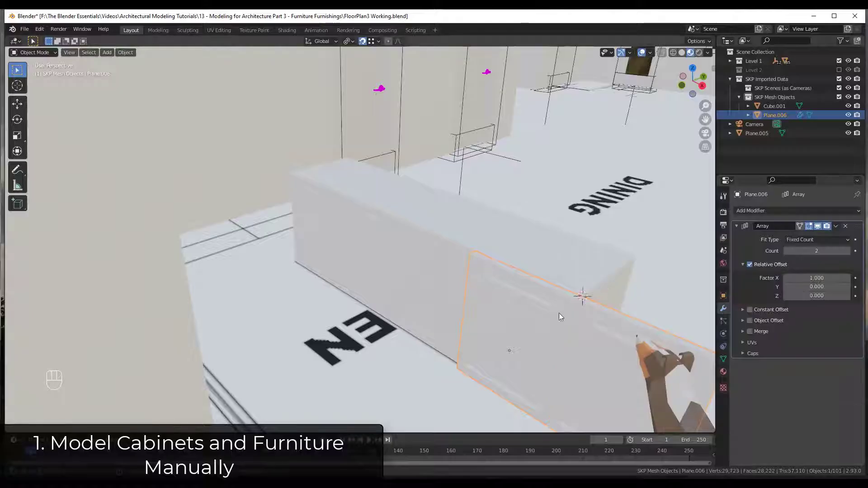
Set the door array's count to 4 and its relative X offset factor to -1 to line the island's front
{"action": "left_click", "coordinate": [847, 251]}
{"action": "left_click", "coordinate": [847, 252]}
{"action": "scroll", "coordinate": [363, 221], "scroll_direction": "up", "scroll_amount": 3}
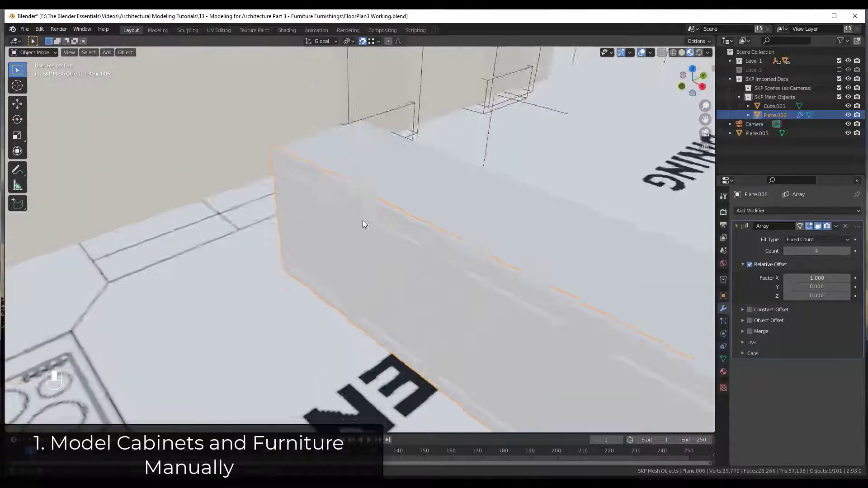
{"action": "mouse_move", "coordinate": [362, 221]}
{"action": "middle_mouse_down"}
{"action": "mouse_move", "coordinate": [354, 242]}
{"action": "mouse_move", "coordinate": [365, 202]}
{"action": "mouse_move", "coordinate": [487, 252]}
{"action": "mouse_move", "coordinate": [484, 245]}
{"action": "mouse_move", "coordinate": [487, 276]}
{"action": "middle_mouse_up"}
{"action": "scroll", "coordinate": [362, 204], "scroll_direction": "down", "scroll_amount": 3}
{"action": "scroll", "coordinate": [484, 254], "scroll_direction": "up", "scroll_amount": 2}
Examine the arrayed doors in wireframe shading, restore Material Preview, and inspect the island from several angles
{"action": "key", "text": "z"}
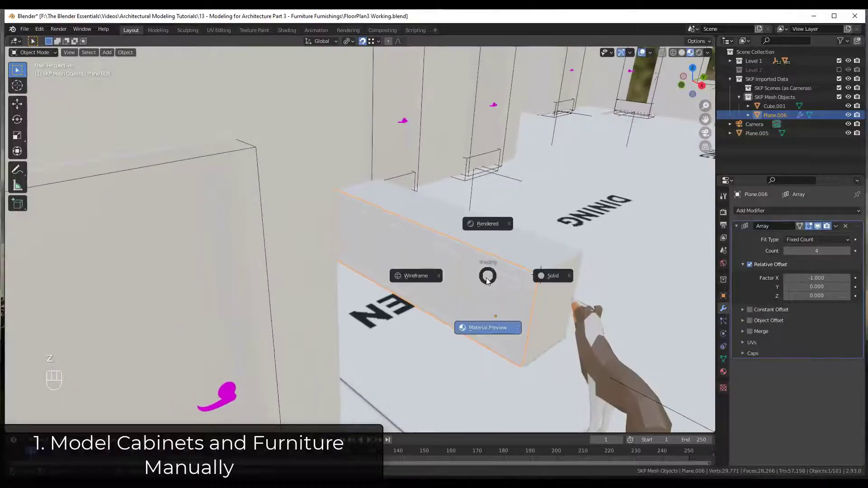
{"action": "left_click", "coordinate": [424, 278]}
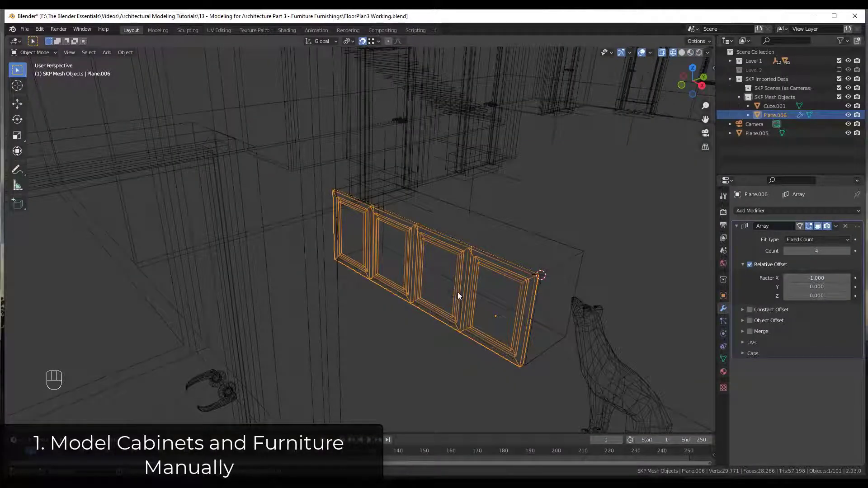
{"action": "key", "text": "z"}
{"action": "left_click", "coordinate": [457, 341]}
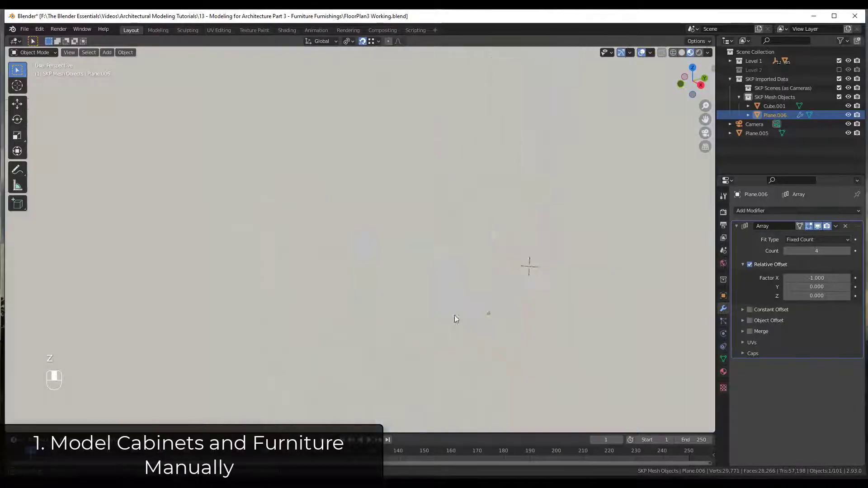
{"action": "middle_click_drag", "start_coordinate": [456, 318], "coordinate": [541, 243]}
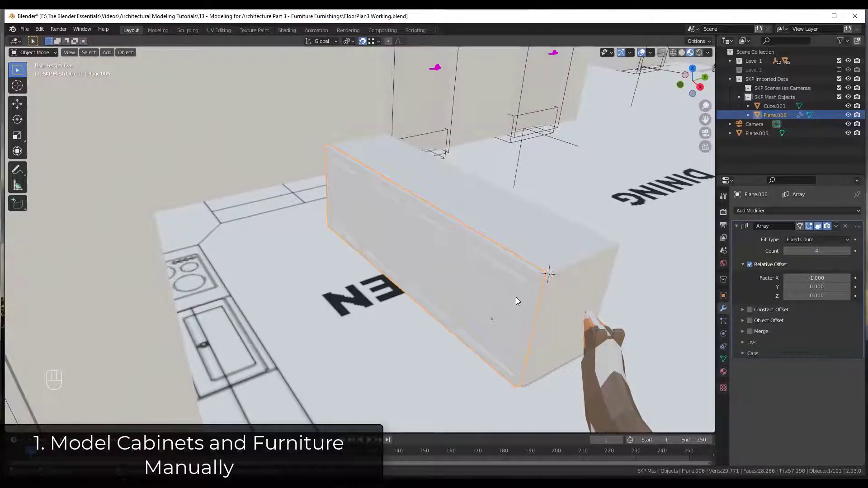
{"action": "middle_click_drag", "start_coordinate": [422, 233], "coordinate": [490, 274]}
{"action": "scroll", "coordinate": [525, 241], "scroll_direction": "up", "scroll_amount": 5}
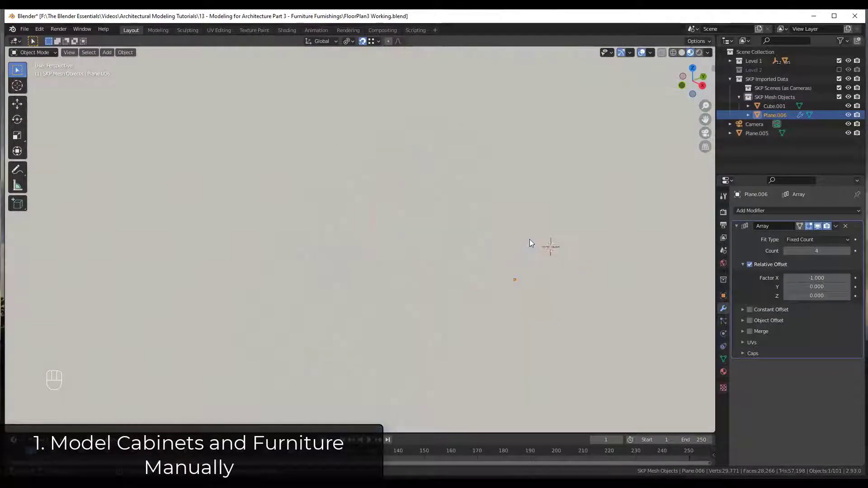
{"action": "scroll", "coordinate": [484, 246], "scroll_direction": "down", "scroll_amount": 5}
{"action": "scroll", "coordinate": [532, 248], "scroll_direction": "up", "scroll_amount": 3}
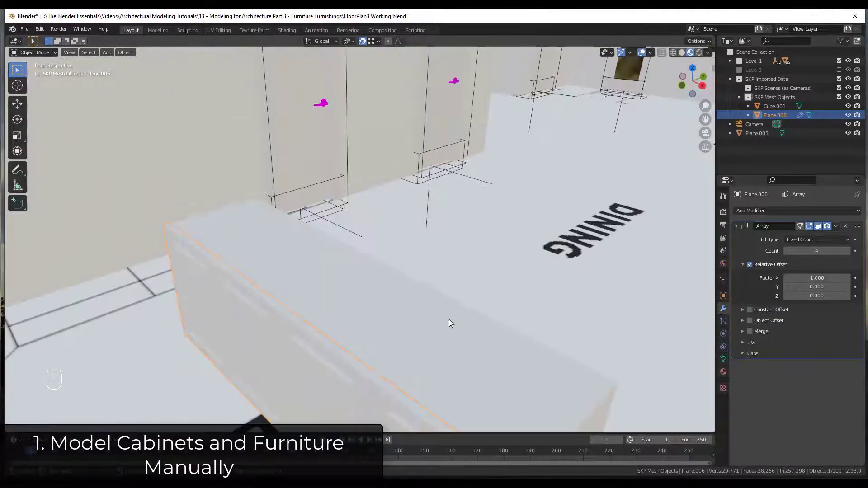
{"action": "middle_click_drag", "start_coordinate": [449, 319], "coordinate": [379, 285]}
{"action": "scroll", "coordinate": [362, 285], "scroll_direction": "down", "scroll_amount": 3}
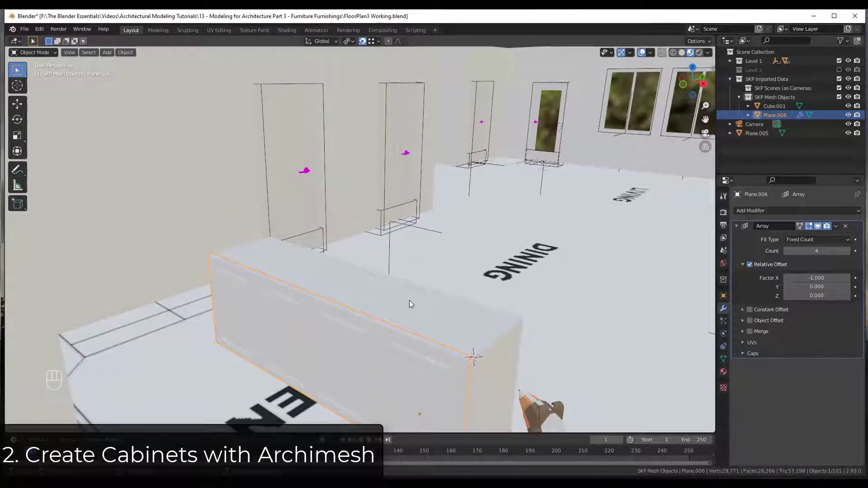
{"action": "key", "text": "ctrl+z"}
{"action": "key", "text": "ctrl+z"}
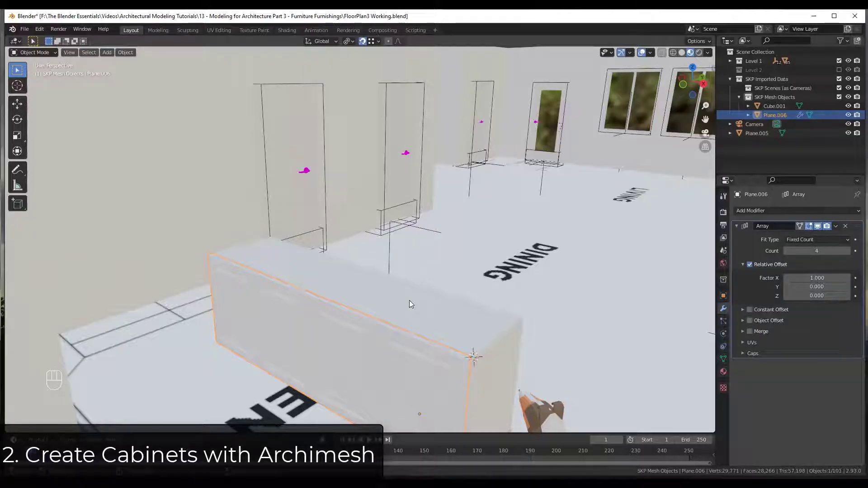
{"action": "key", "text": "ctrl+shift+z"}
{"action": "key", "text": "ctrl+shift+z"}
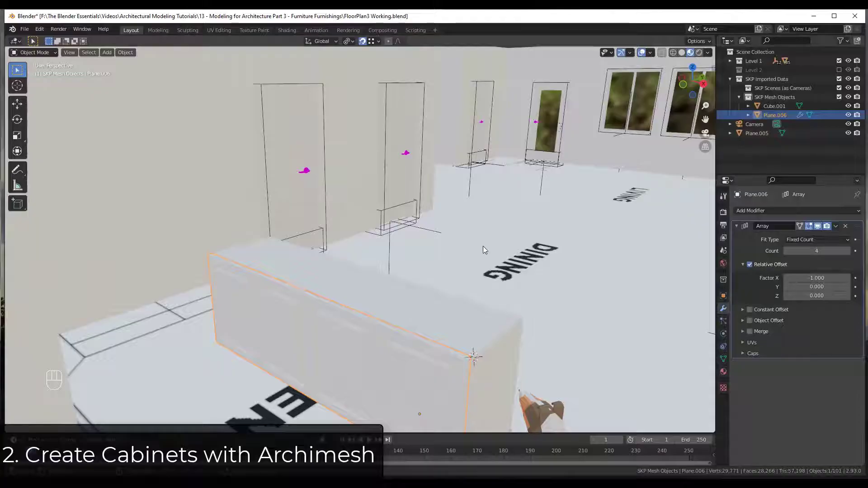
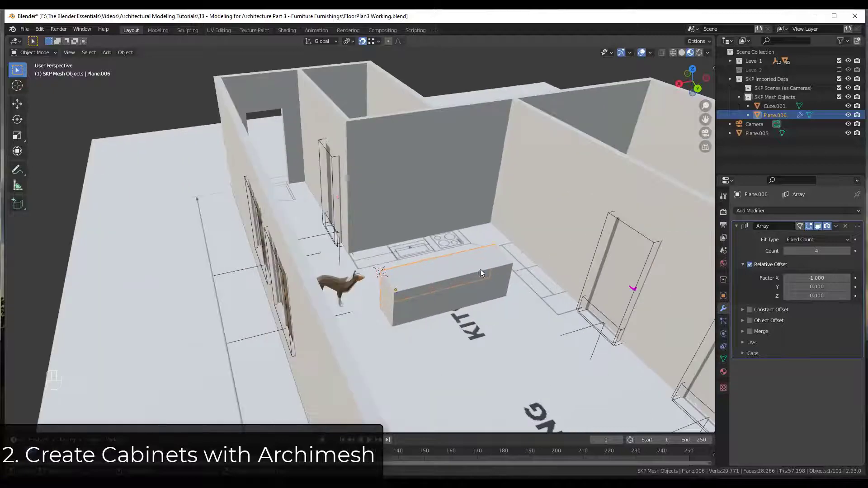
Search all add-ons in the preferences for "arch" and enable Add Mesh: Archipack
{"action": "left_click", "coordinate": [39, 29]}
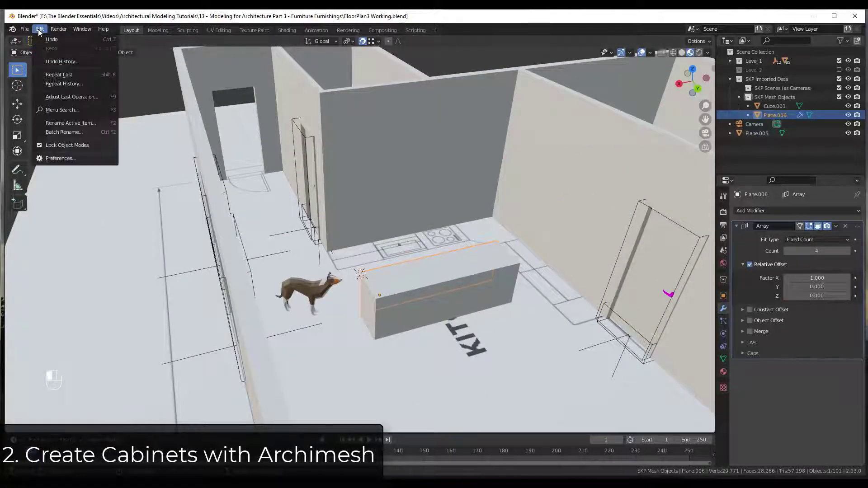
{"action": "left_click", "coordinate": [73, 156]}
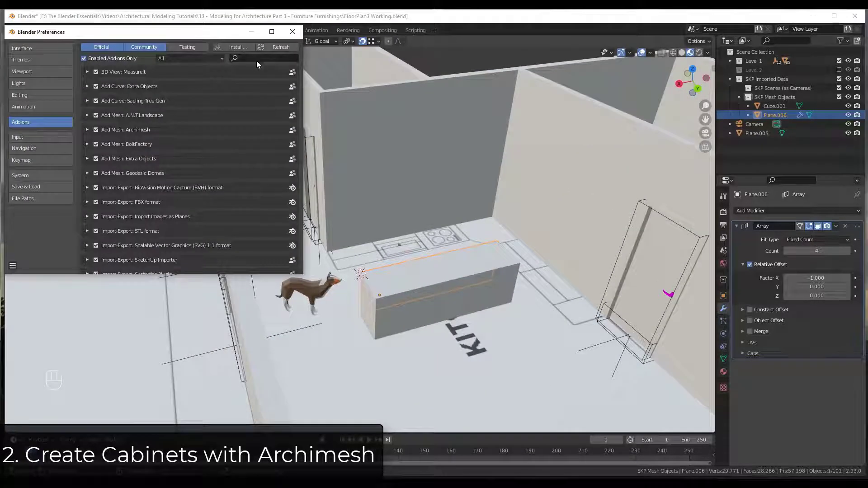
{"action": "left_click", "coordinate": [112, 58]}
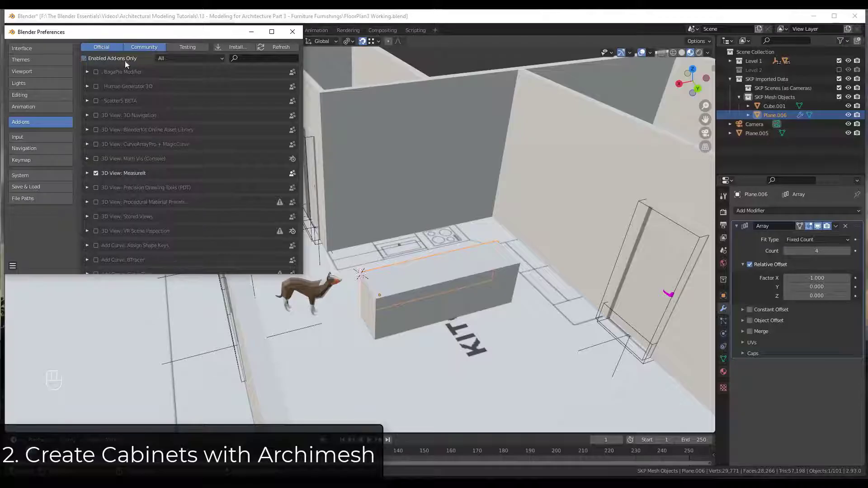
{"action": "left_click", "coordinate": [264, 59]}
{"action": "type", "text": "arch"}
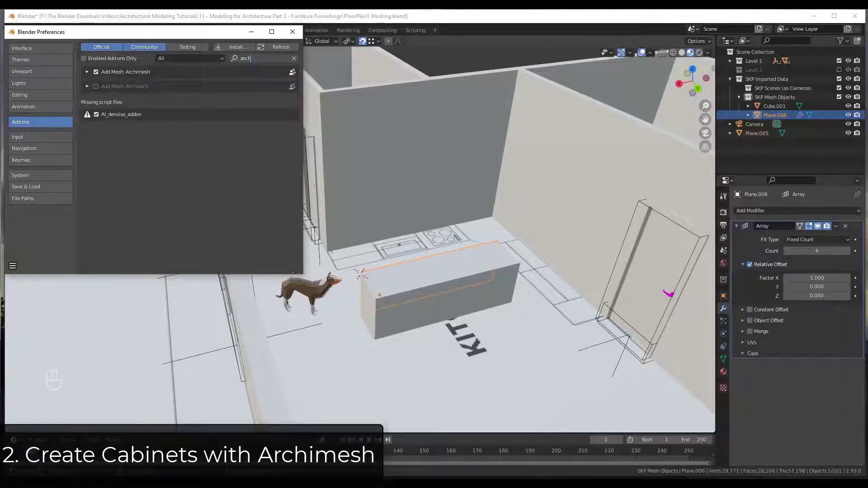
{"action": "left_click", "coordinate": [96, 86]}
{"action": "left_click", "coordinate": [96, 87]}
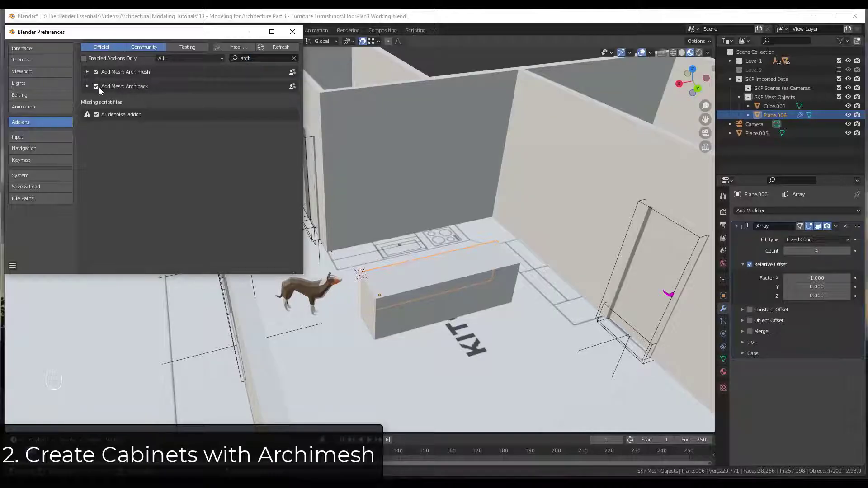
{"action": "left_click", "coordinate": [292, 32]}
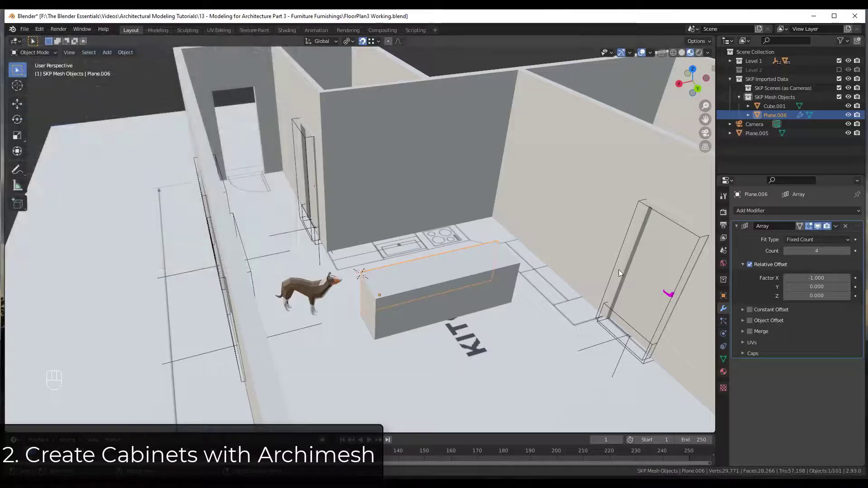
Add an Archimesh floor cabinet beside the island with a depth of 0.830 and a height of 0.640
{"action": "key", "text": "n"}
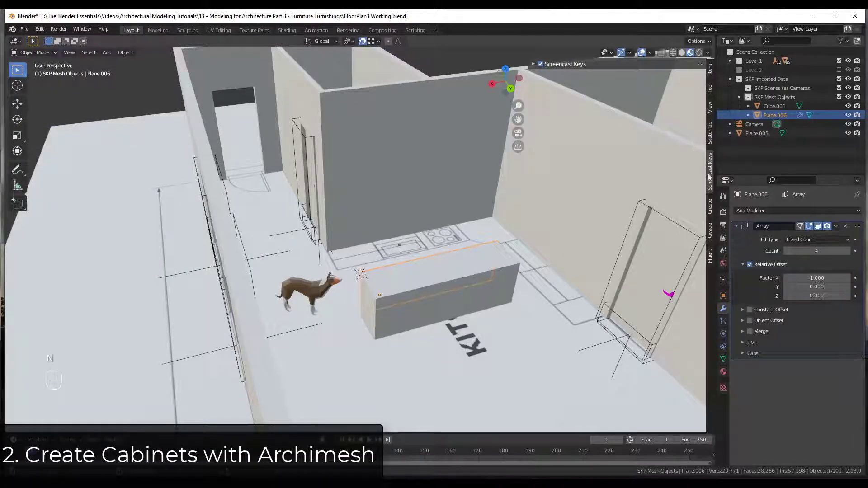
{"action": "left_click", "coordinate": [710, 206]}
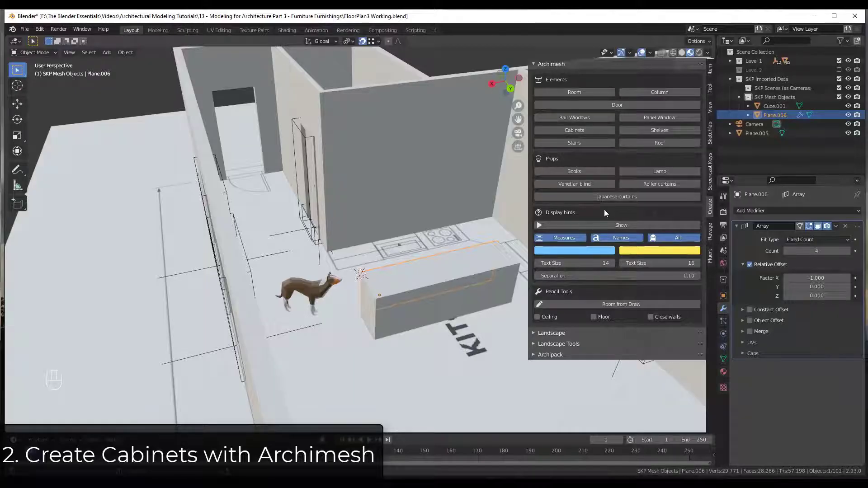
{"action": "left_click", "coordinate": [583, 131]}
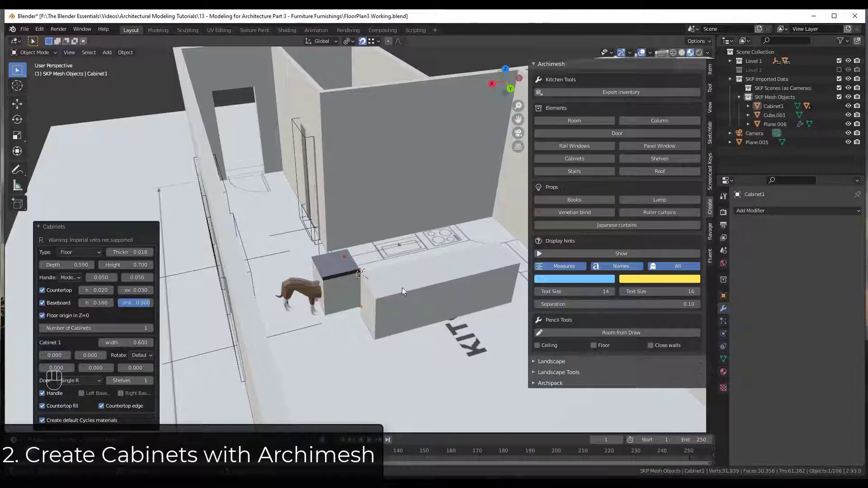
{"action": "scroll", "coordinate": [335, 292], "scroll_direction": "up", "scroll_amount": 4}
{"action": "middle_click_drag", "start_coordinate": [332, 281], "coordinate": [453, 263]}
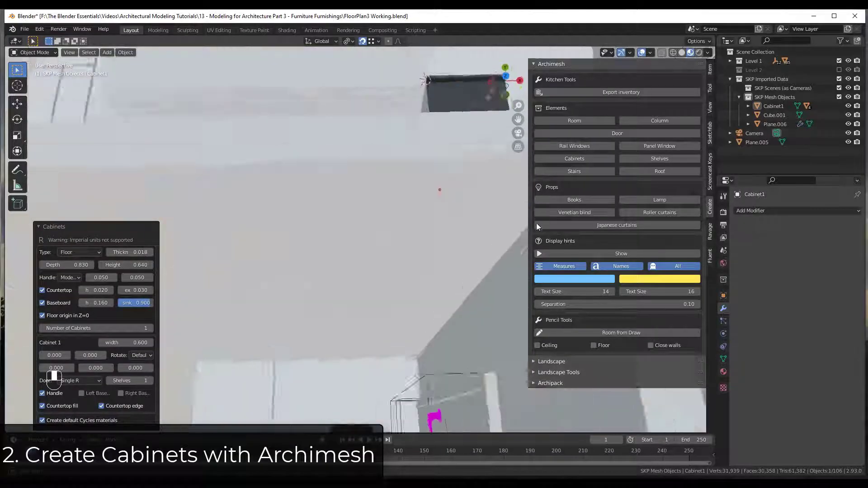
{"action": "middle_click_drag", "start_coordinate": [538, 227], "coordinate": [488, 178]}
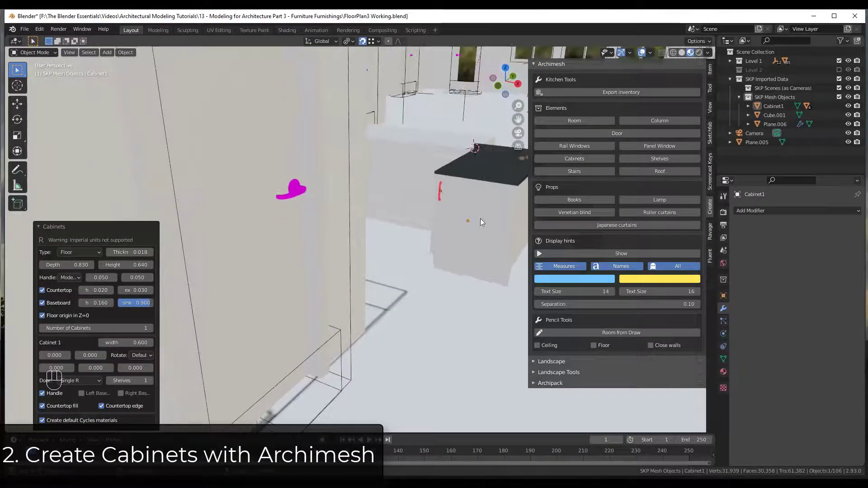
{"action": "scroll", "coordinate": [455, 228], "scroll_direction": "up", "scroll_amount": 2}
{"action": "middle_click_drag", "start_coordinate": [454, 227], "coordinate": [455, 191]}
{"action": "scroll", "coordinate": [448, 203], "scroll_direction": "down", "scroll_amount": 3}
{"action": "middle_click_drag", "start_coordinate": [381, 183], "coordinate": [194, 284]}
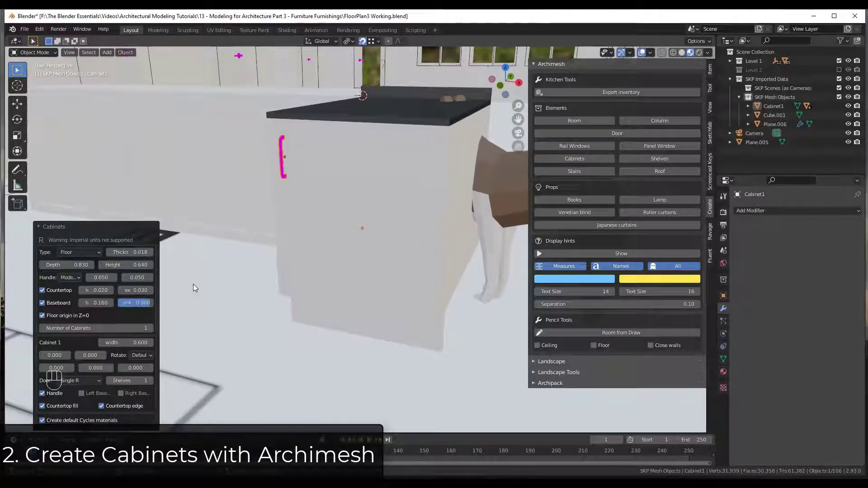
Set the number of cabinets to 2, with Drawers for cabinet 1 and a Single T door for cabinet 2
{"action": "left_click", "coordinate": [150, 327]}
{"action": "scroll", "coordinate": [335, 171], "scroll_direction": "down", "scroll_amount": 4}
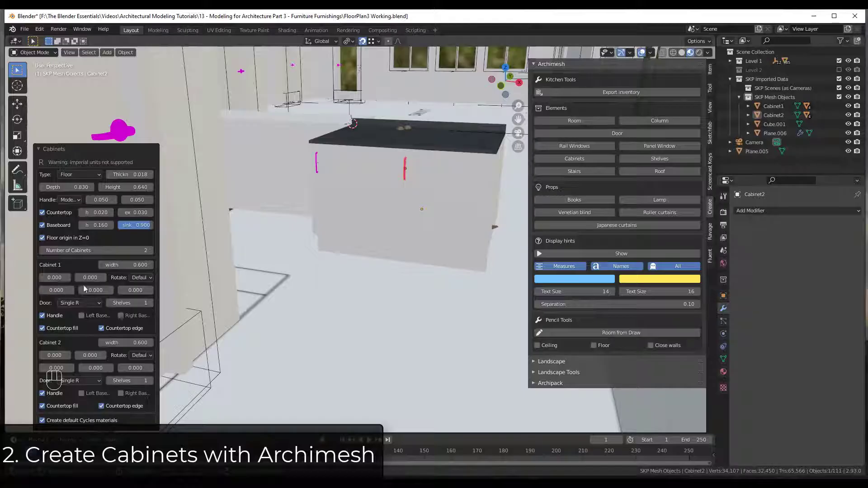
{"action": "left_click", "coordinate": [94, 302]}
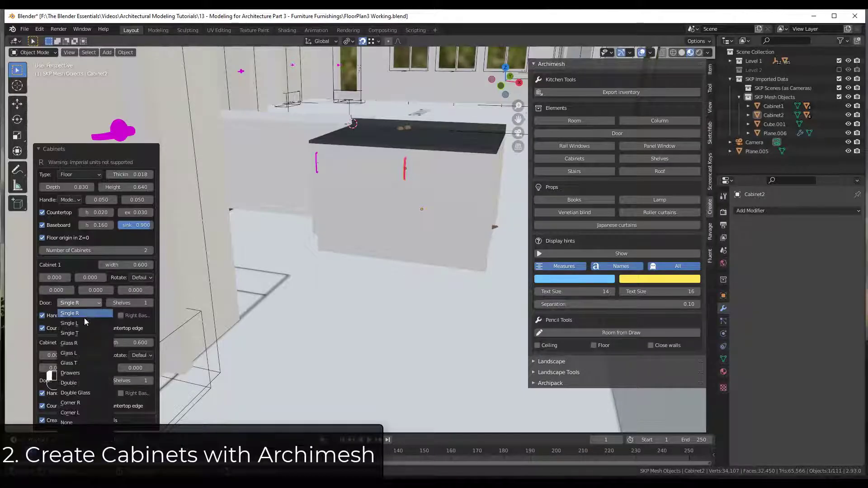
{"action": "left_click", "coordinate": [70, 373]}
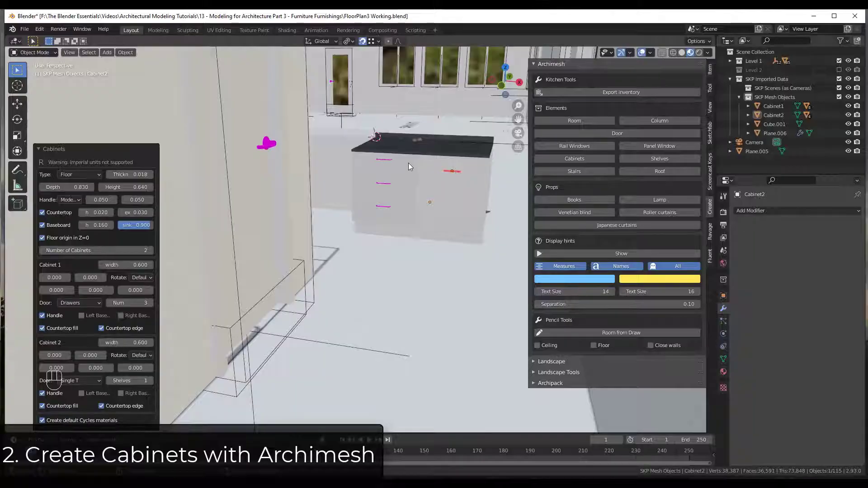
{"action": "scroll", "coordinate": [452, 183], "scroll_direction": "up", "scroll_amount": 3}
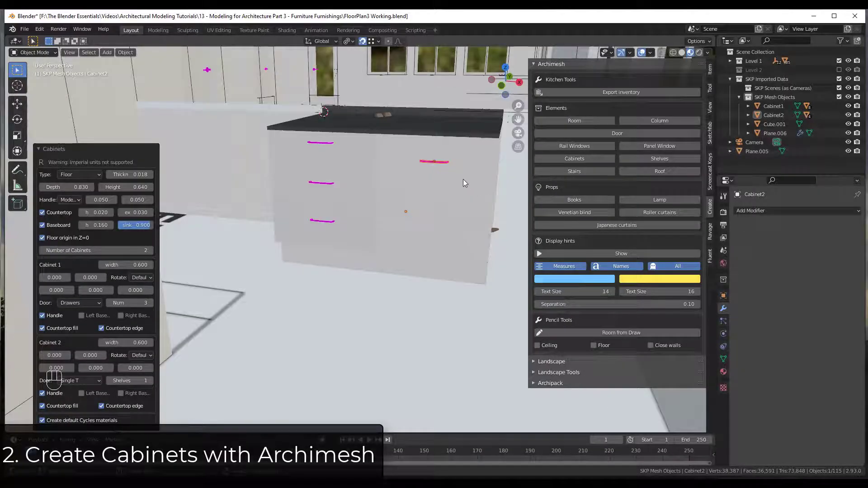
{"action": "mouse_move", "coordinate": [463, 177]}
{"action": "middle_mouse_down"}
{"action": "mouse_move", "coordinate": [450, 175]}
{"action": "mouse_move", "coordinate": [462, 175]}
{"action": "middle_mouse_up"}
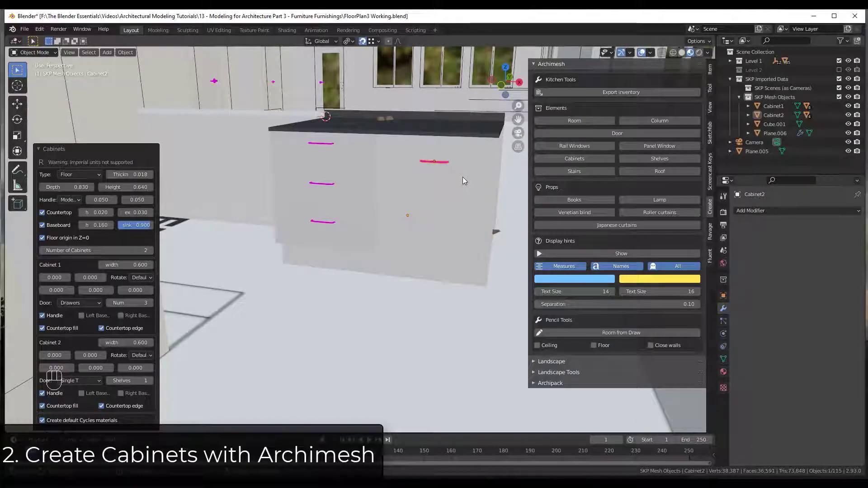
{"action": "scroll", "coordinate": [455, 171], "scroll_direction": "up", "scroll_amount": 2}
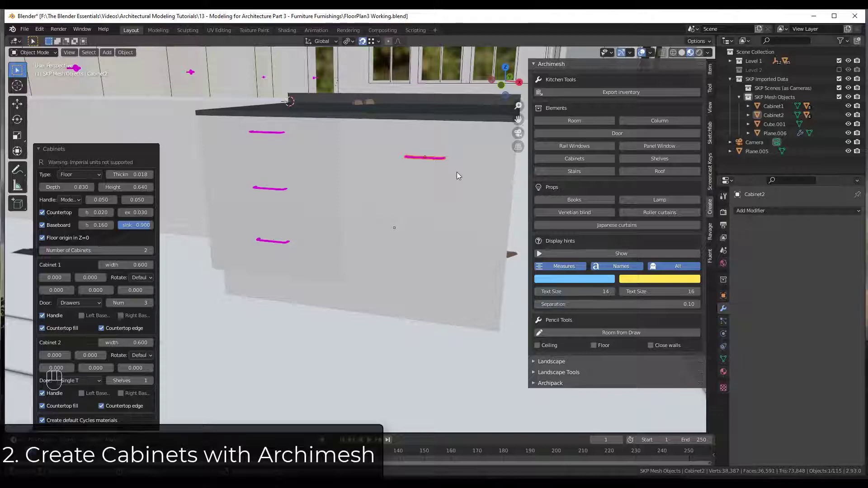
{"action": "left_click", "coordinate": [769, 108]}
{"action": "right_click", "coordinate": [769, 106]}
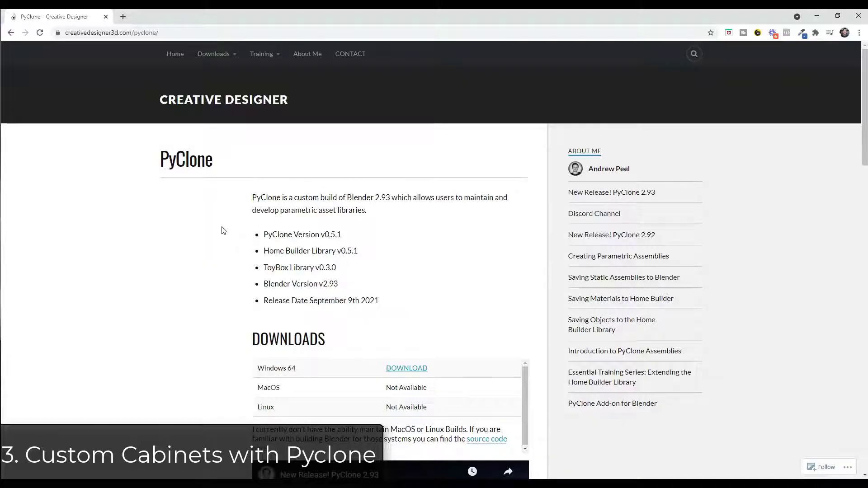
Look through the downloads and available libraries on the PyClone web page, and switch to the PyClone application
{"action": "scroll", "coordinate": [221, 230], "scroll_direction": "down", "scroll_amount": 10}
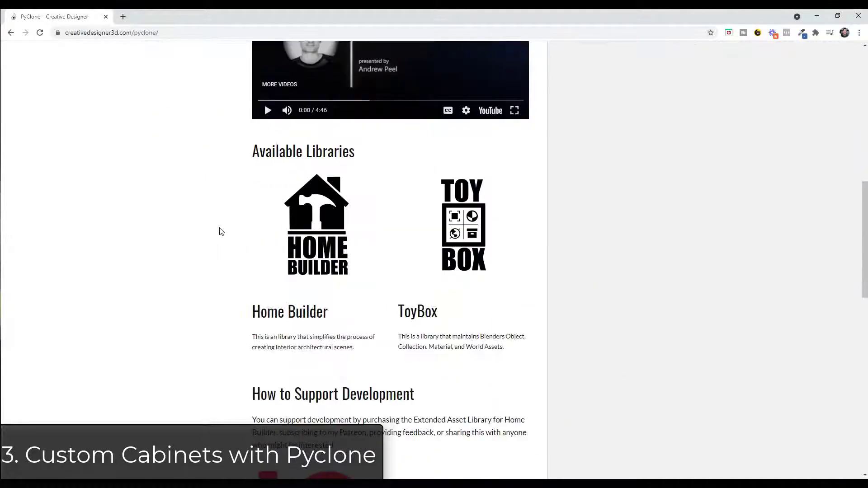
{"action": "scroll", "coordinate": [221, 231], "scroll_direction": "up", "scroll_amount": 10}
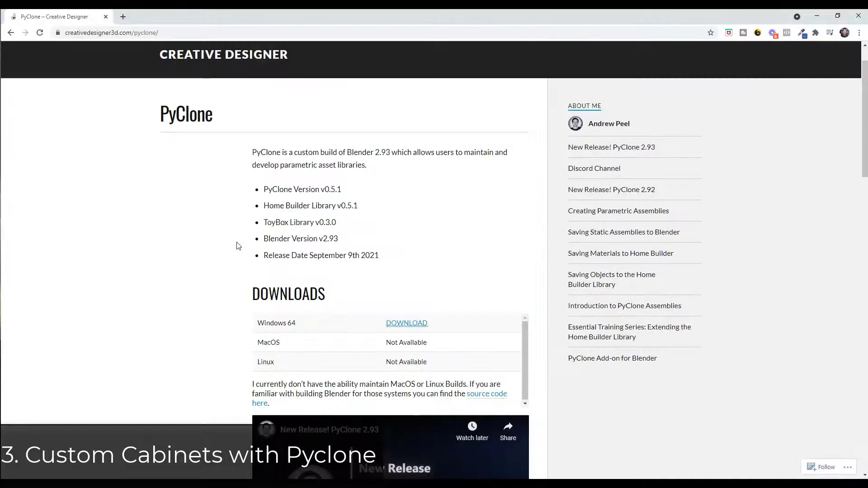
{"action": "left_click", "coordinate": [817, 18]}
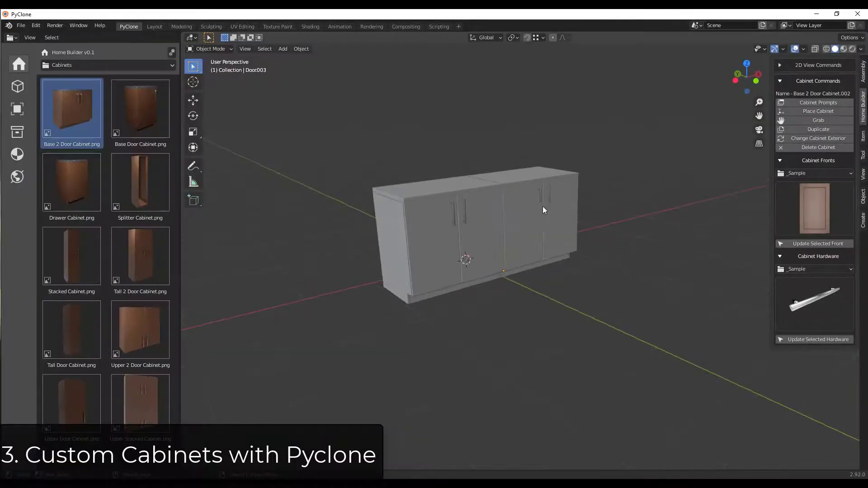
Place a Base Door Cabinet at the free end of the cabinet row and show the scene in Material Preview
{"action": "scroll", "coordinate": [520, 212], "scroll_direction": "up", "scroll_amount": 3}
{"action": "scroll", "coordinate": [500, 216], "scroll_direction": "down", "scroll_amount": 3}
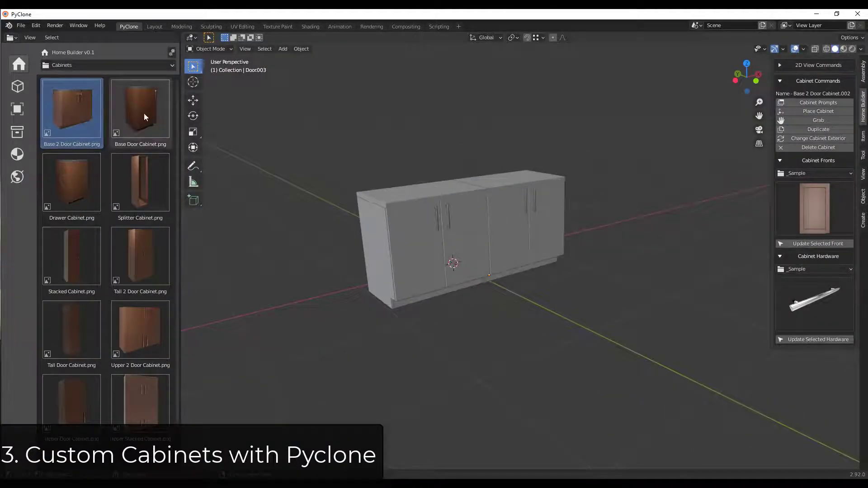
{"action": "left_click_drag", "start_coordinate": [151, 113], "coordinate": [362, 334]}
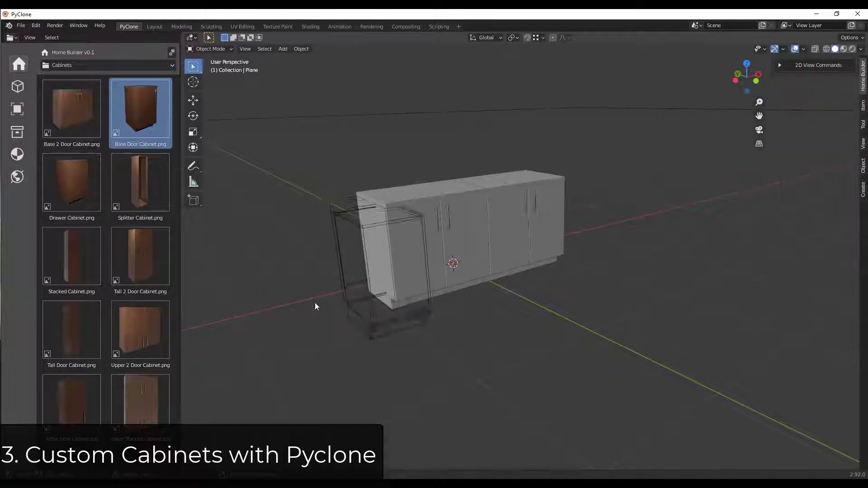
{"action": "left_click", "coordinate": [373, 289]}
{"action": "right_click", "coordinate": [362, 274]}
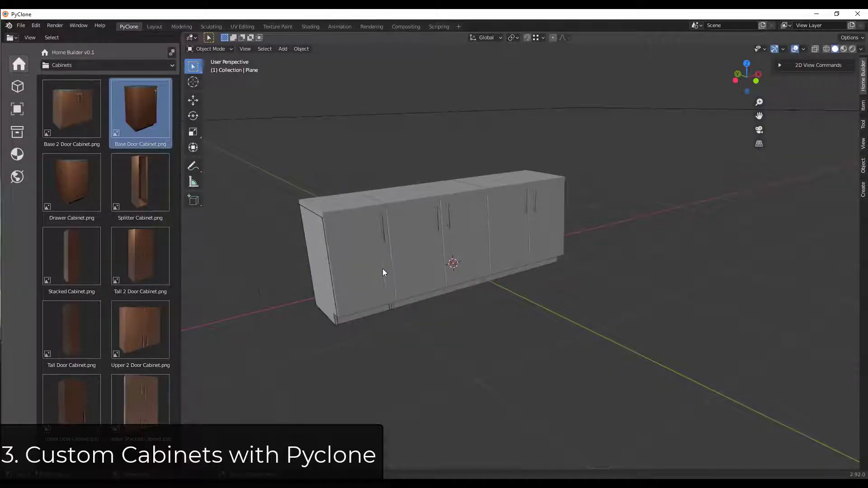
{"action": "key", "text": "z"}
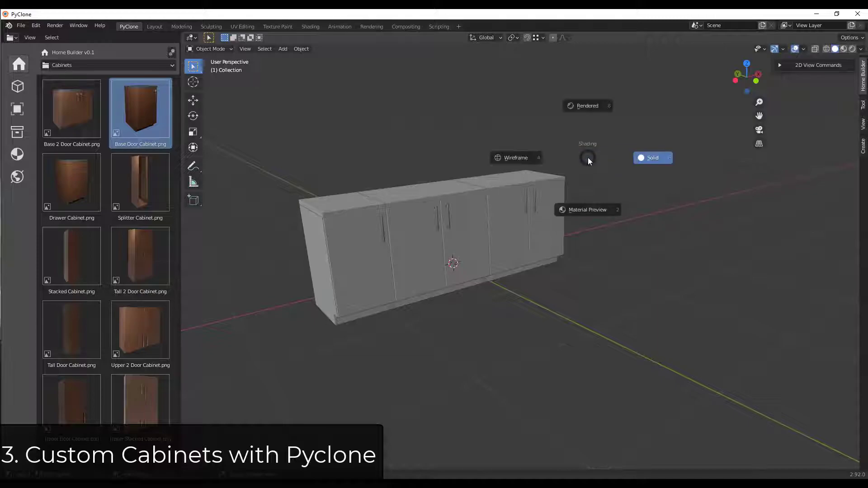
{"action": "left_click", "coordinate": [587, 210]}
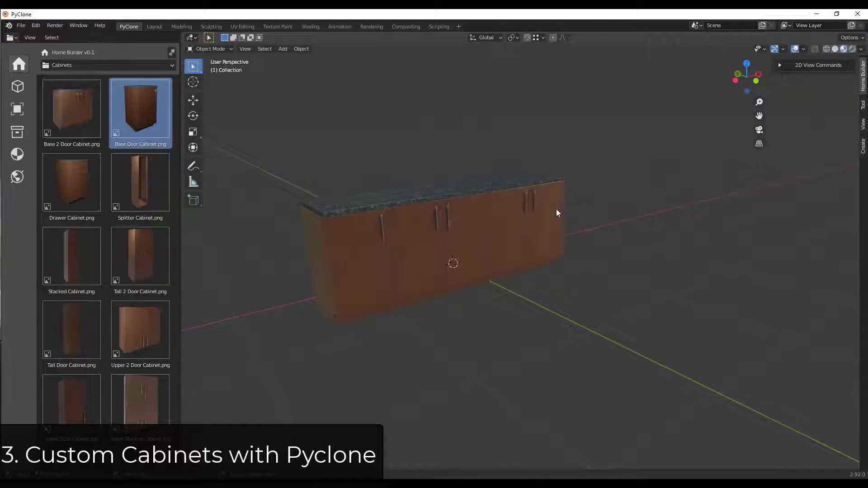
Replace the flat door of the single-door base cabinet with the framed panel front from the _Sample fronts
{"action": "left_click", "coordinate": [377, 255]}
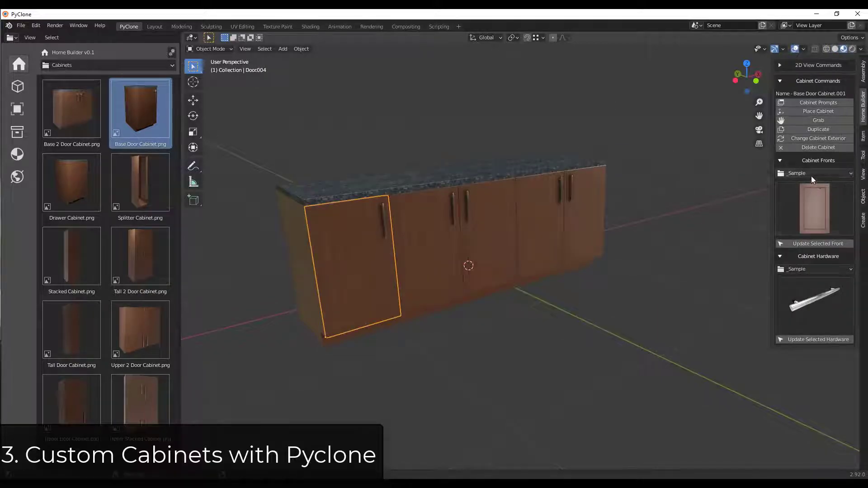
{"action": "left_click", "coordinate": [812, 199]}
{"action": "left_click", "coordinate": [832, 254]}
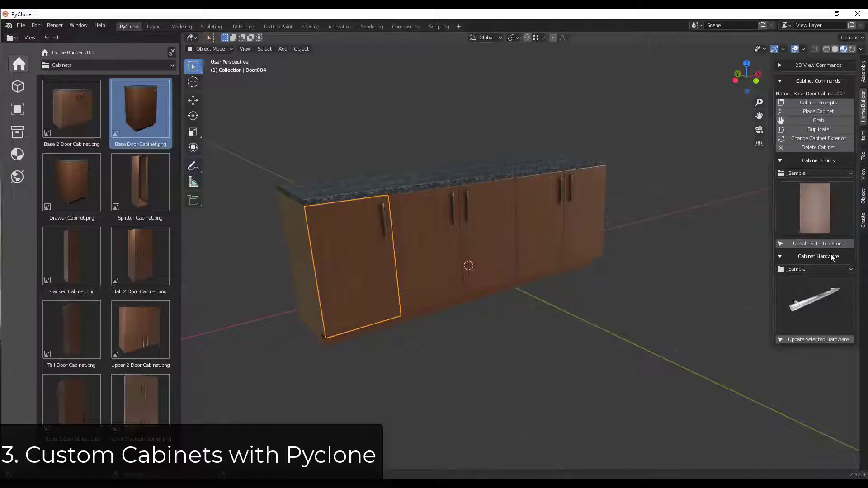
{"action": "left_click", "coordinate": [810, 199]}
{"action": "left_click", "coordinate": [780, 259]}
{"action": "left_click", "coordinate": [809, 244]}
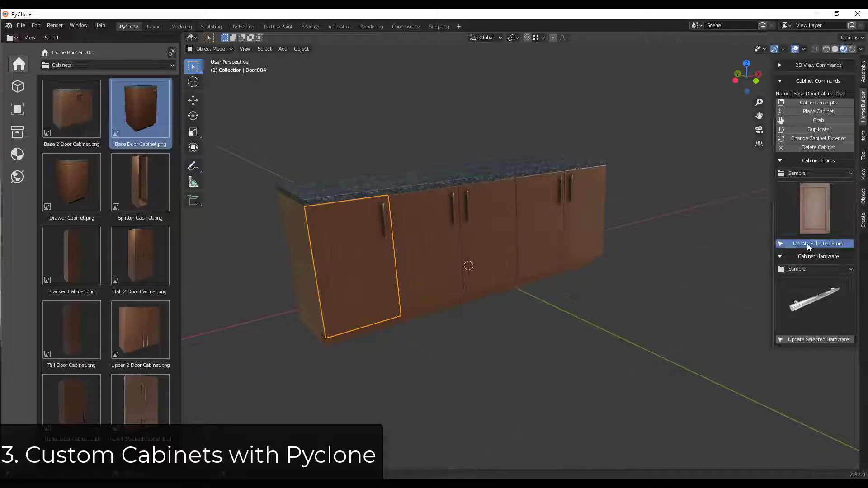
Apply the same framed panel front to all four doors of the two-door base cabinets
{"action": "left_click", "coordinate": [418, 247]}
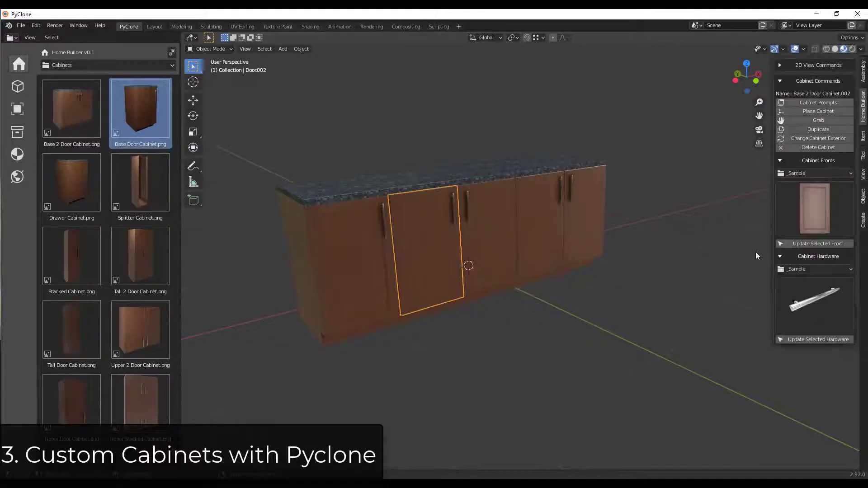
{"action": "left_click", "coordinate": [803, 245]}
{"action": "left_click", "coordinate": [490, 217]}
{"action": "left_click", "coordinate": [825, 243]}
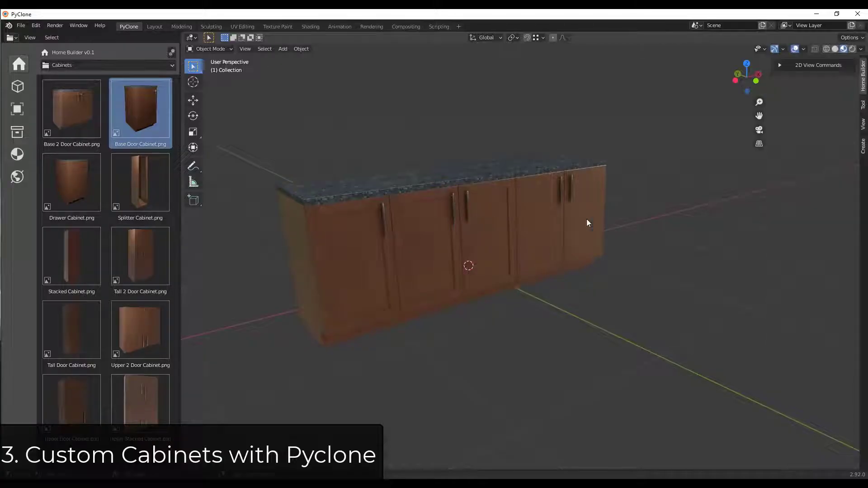
{"action": "left_click", "coordinate": [547, 211]}
{"action": "left_click", "coordinate": [814, 244]}
{"action": "left_click", "coordinate": [583, 213]}
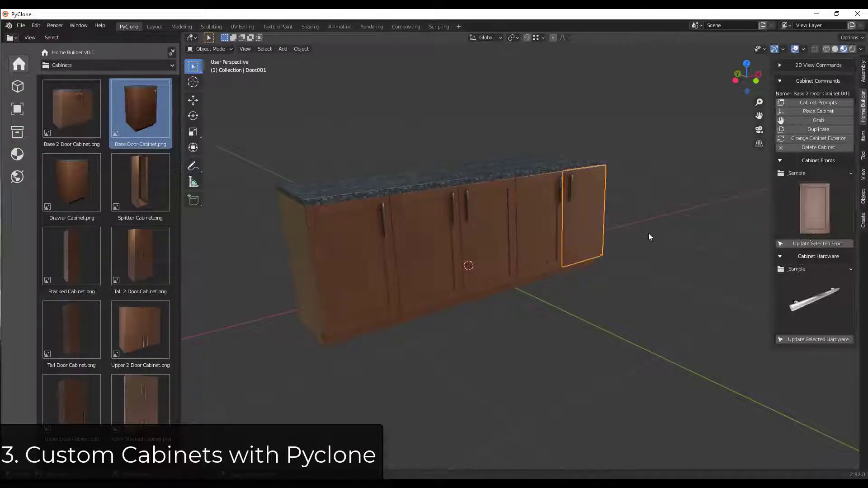
{"action": "left_click", "coordinate": [809, 247]}
Change the handles on the four doors of the two-door cabinets to the Wire 4in pull from the _Sample hardware
{"action": "left_click", "coordinate": [588, 210]}
{"action": "left_click", "coordinate": [535, 217], "text": "shift"}
{"action": "left_click", "coordinate": [497, 225], "text": "shift"}
{"action": "left_click", "coordinate": [429, 239], "text": "shift"}
{"action": "left_click", "coordinate": [813, 303]}
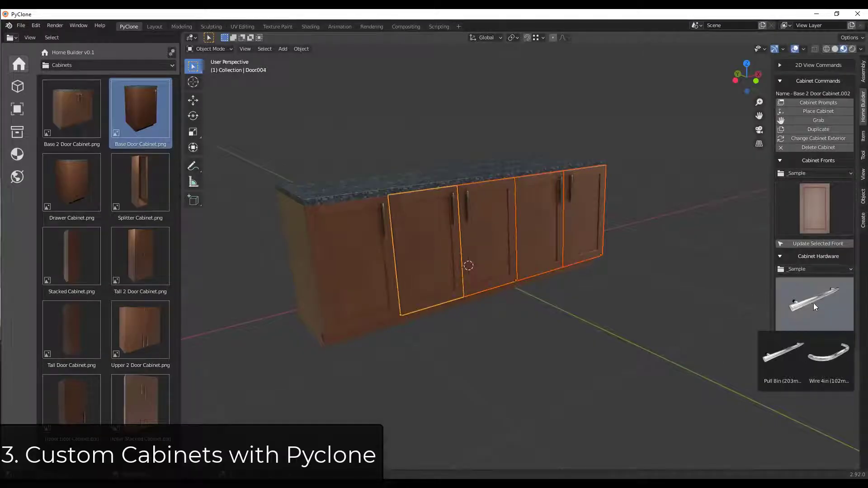
{"action": "left_click", "coordinate": [820, 364]}
{"action": "left_click", "coordinate": [455, 208]}
{"action": "scroll", "coordinate": [452, 221], "scroll_direction": "up", "scroll_amount": 5}
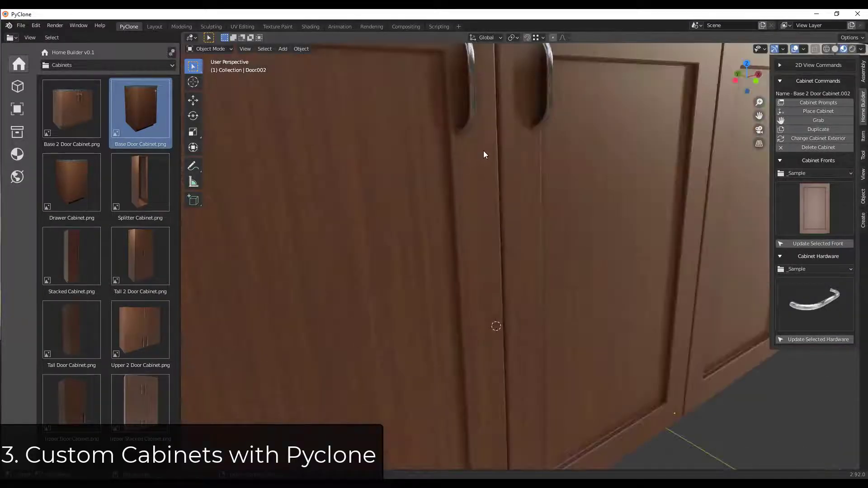
{"action": "scroll", "coordinate": [486, 154], "scroll_direction": "down", "scroll_amount": 3}
{"action": "middle_click_drag", "start_coordinate": [489, 158], "coordinate": [511, 157]}
{"action": "scroll", "coordinate": [519, 147], "scroll_direction": "down", "scroll_amount": 5}
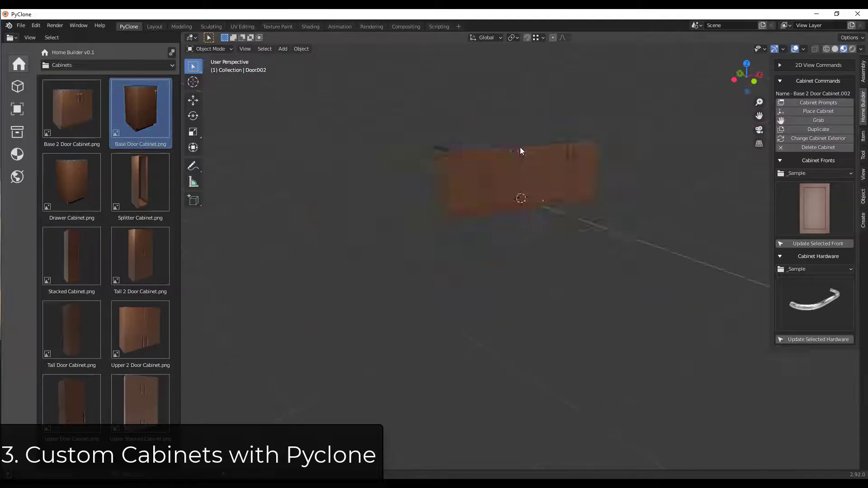
{"action": "scroll", "coordinate": [522, 144], "scroll_direction": "up", "scroll_amount": 6}
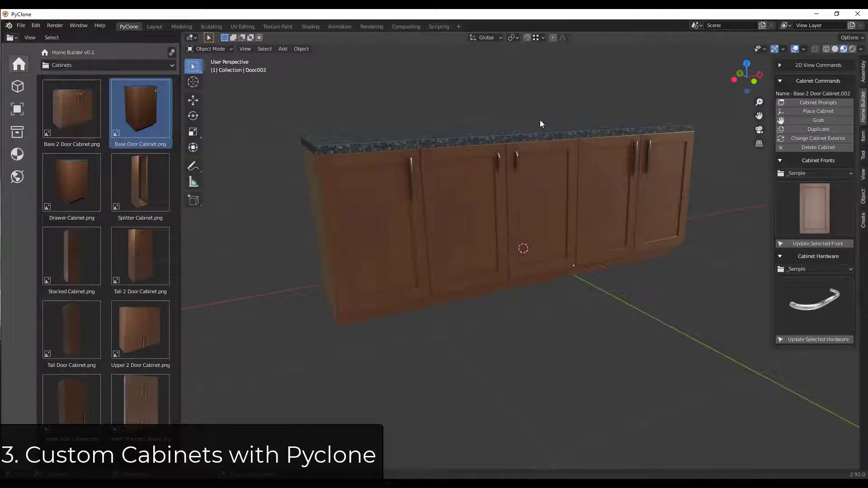
Examine the 2D view commands and cabinet commands offered for the single-door base cabinet
{"action": "left_click", "coordinate": [389, 200]}
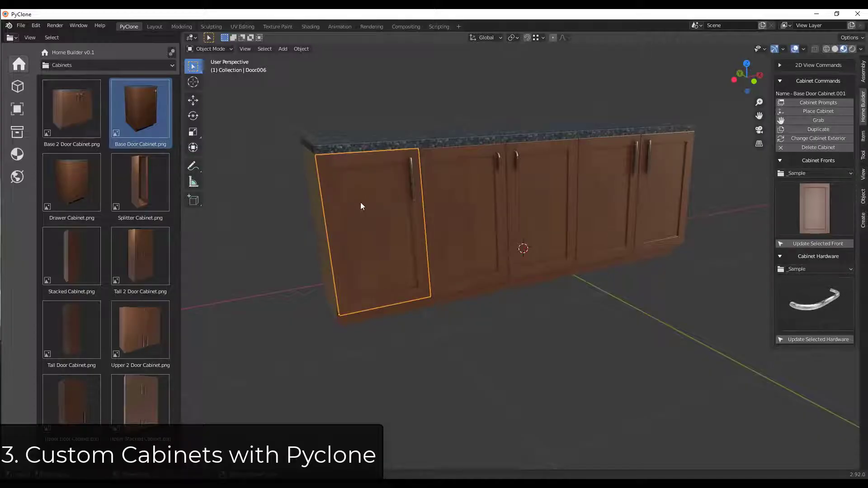
{"action": "middle_click_drag", "start_coordinate": [370, 202], "coordinate": [376, 205]}
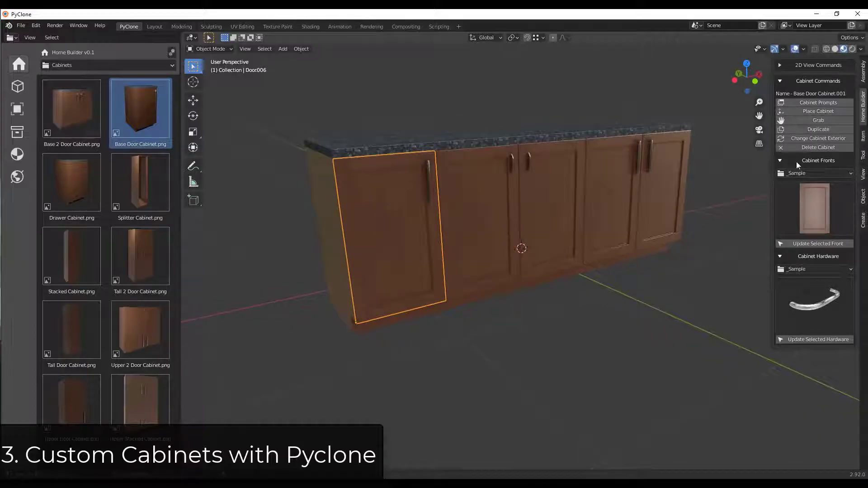
{"action": "left_click", "coordinate": [780, 65]}
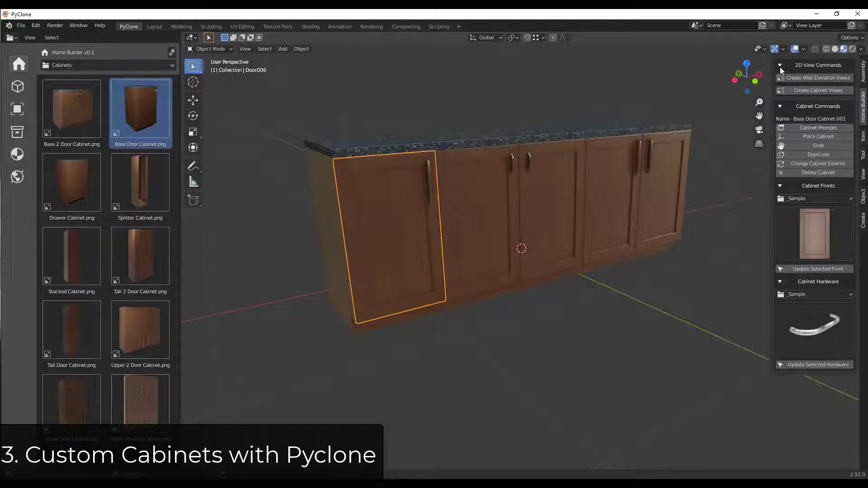
{"action": "left_click", "coordinate": [780, 66]}
{"action": "left_click", "coordinate": [818, 102]}
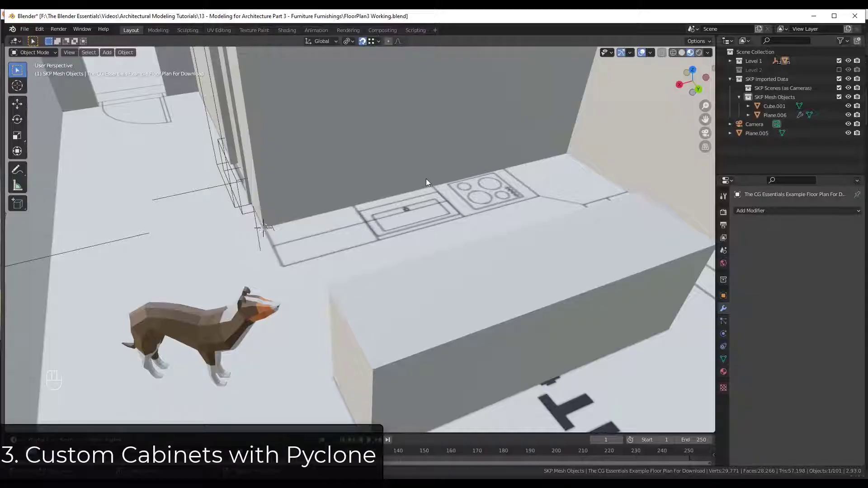
{"action": "scroll", "coordinate": [454, 169], "scroll_direction": "down", "scroll_amount": 6}
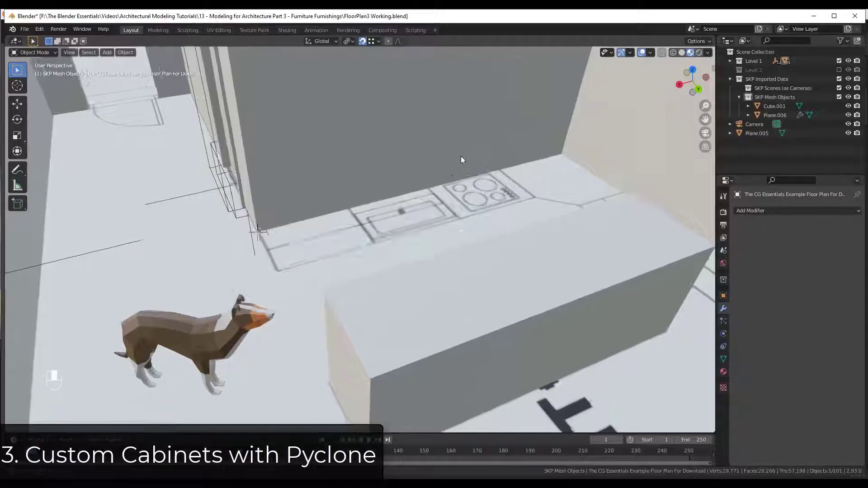
{"action": "scroll", "coordinate": [433, 177], "scroll_direction": "up", "scroll_amount": 4}
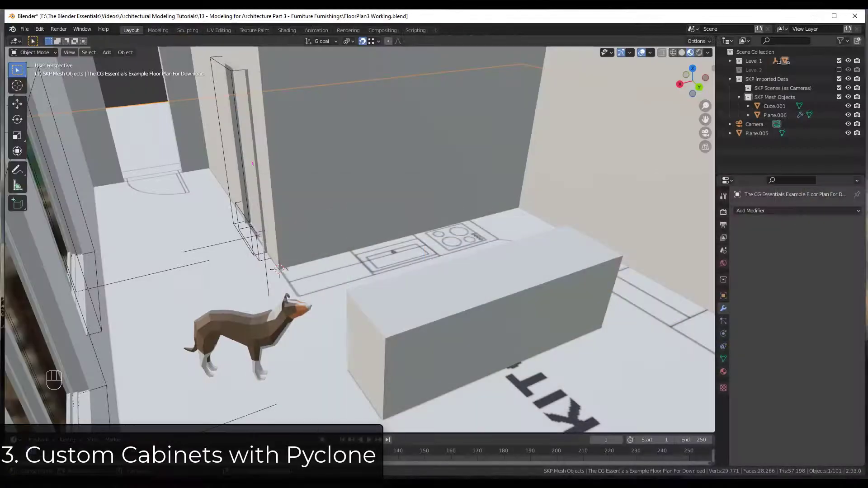
{"action": "mouse_move", "coordinate": [673, 484]}
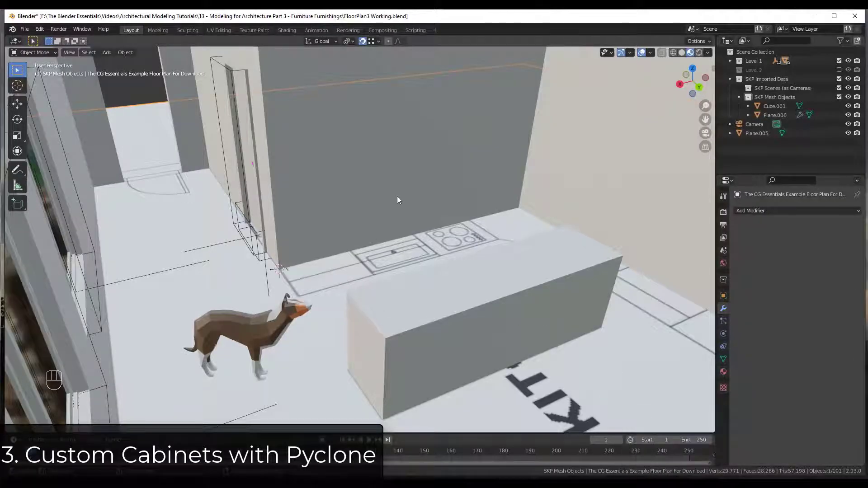
{"action": "scroll", "coordinate": [397, 200], "scroll_direction": "up", "scroll_amount": 4}
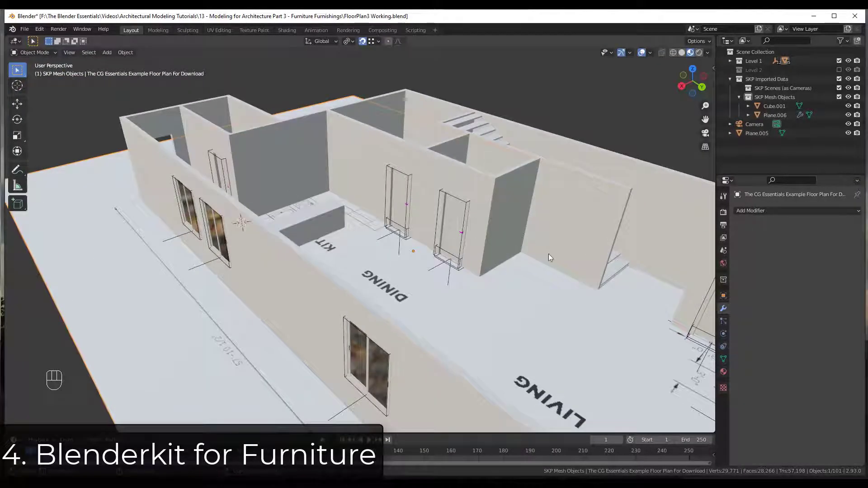
Search the add-ons in the preferences for "blender" and enable 3D View: BlenderKit Online Asset Library
{"action": "left_click", "coordinate": [39, 28]}
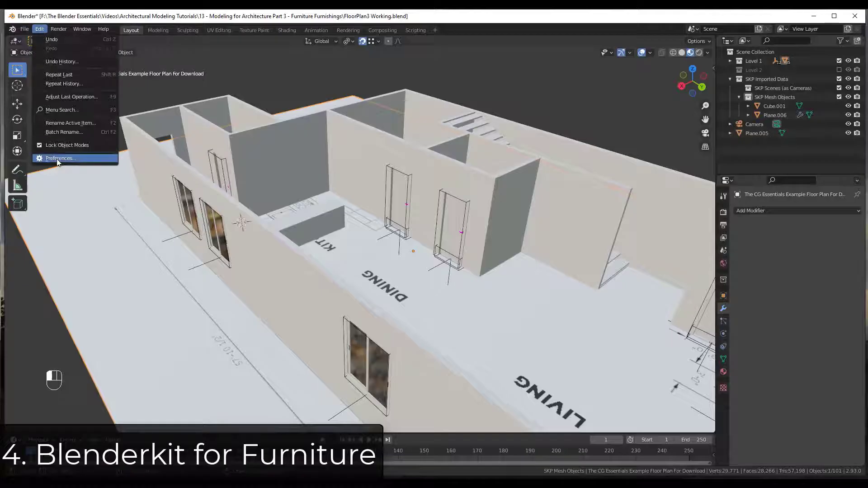
{"action": "left_click", "coordinate": [59, 158]}
{"action": "left_click", "coordinate": [262, 63]}
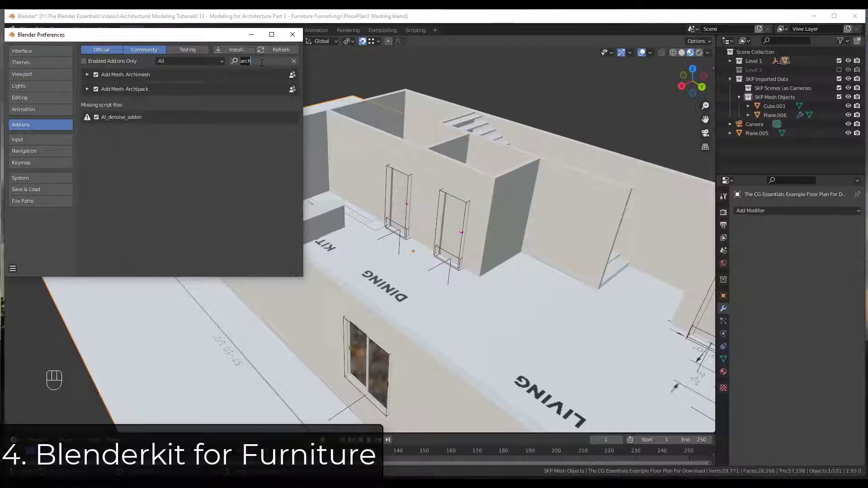
{"action": "type", "text": "blender"}
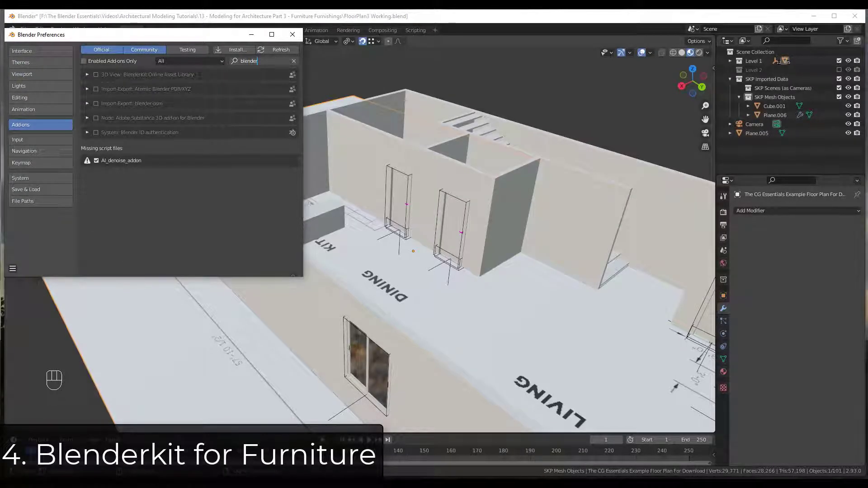
{"action": "left_click", "coordinate": [96, 74]}
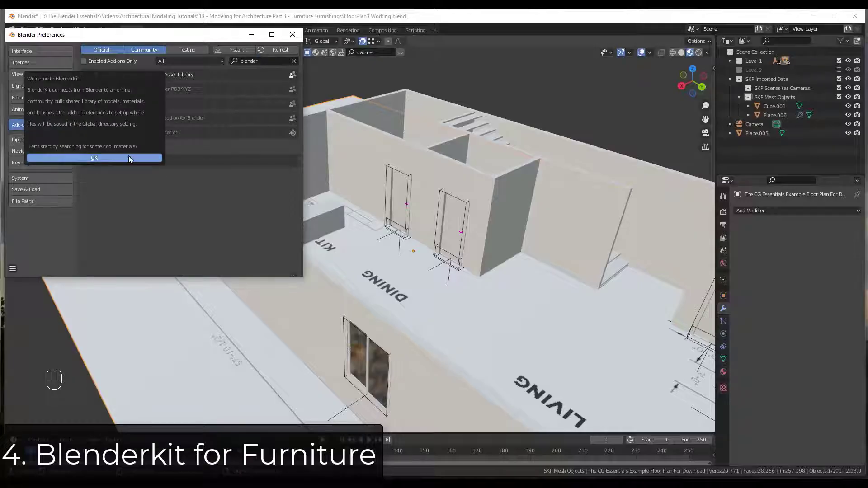
{"action": "left_click", "coordinate": [132, 158]}
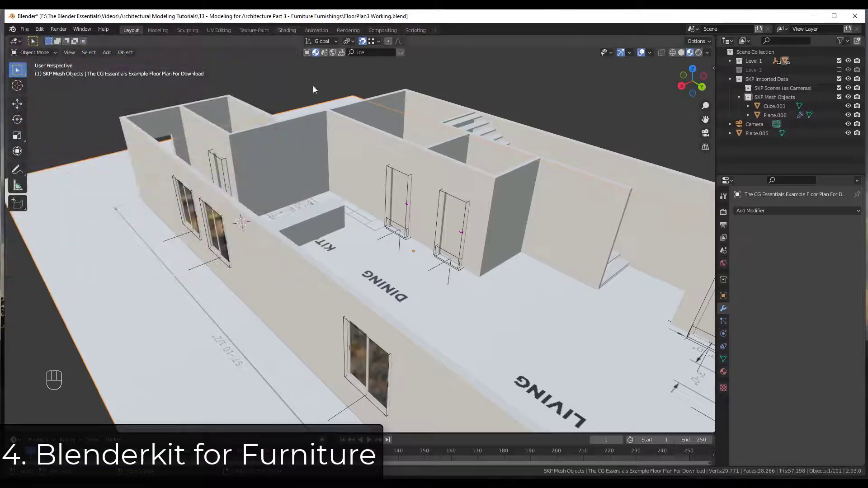
Switch the BlenderKit asset search from materials to models and search for "sofa"
{"action": "middle_click_drag", "start_coordinate": [510, 188], "coordinate": [394, 211], "text": "shift"}
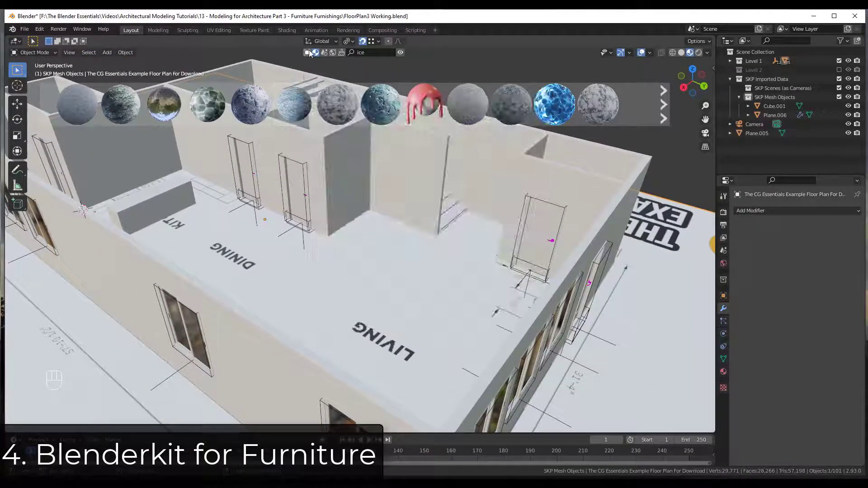
{"action": "left_click", "coordinate": [308, 53]}
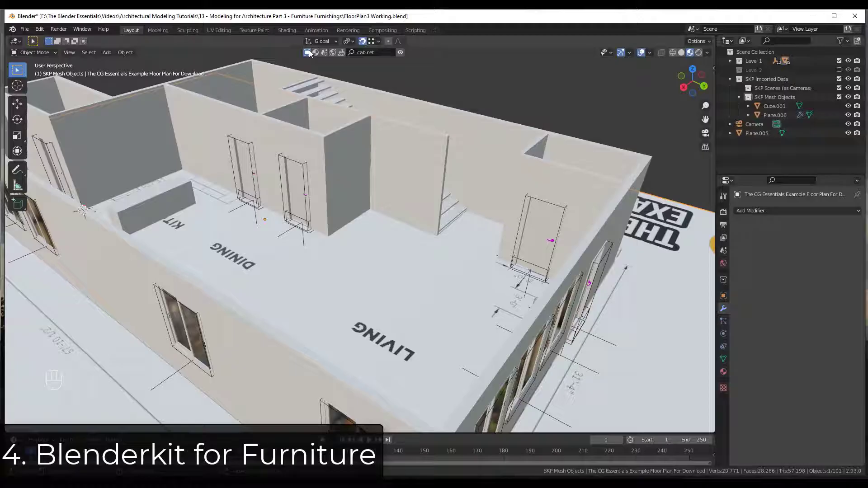
{"action": "left_click", "coordinate": [378, 53]}
{"action": "type", "text": "sof"}
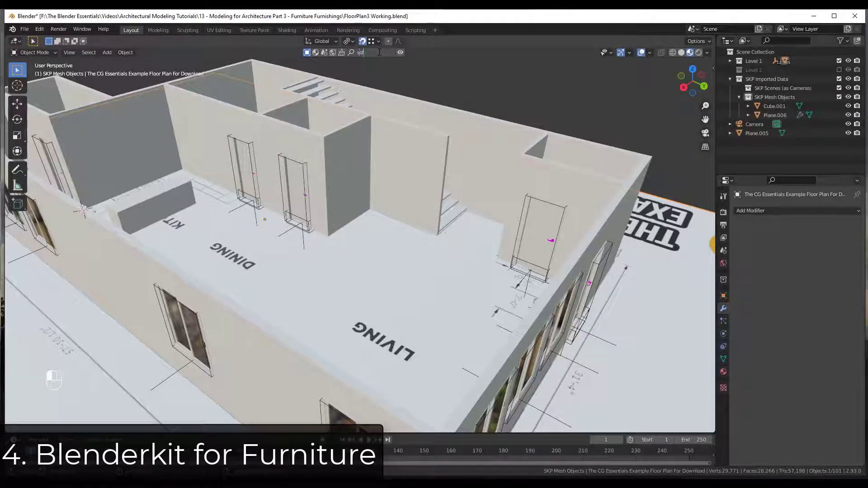
{"action": "type", "text": "a"}
{"action": "key", "text": "Return"}
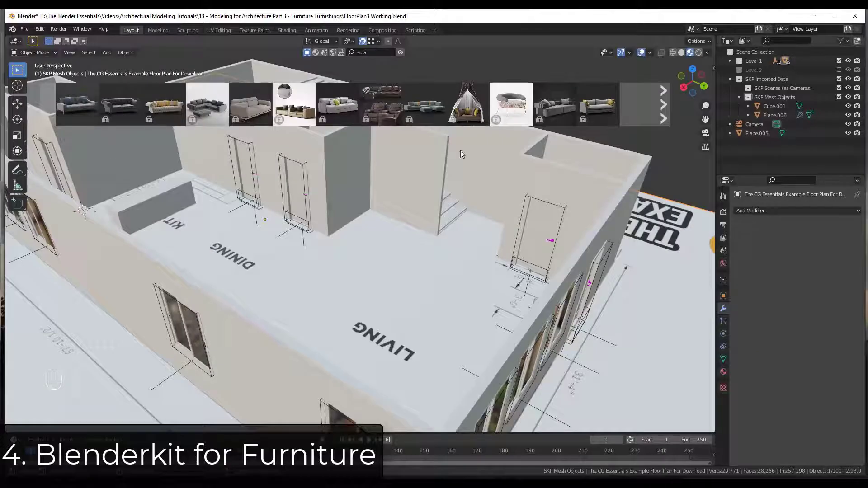
Preview the sofa models and place the grey Sofa with blue cushions behind the kitchen island
{"action": "mouse_move", "coordinate": [63, 105]}
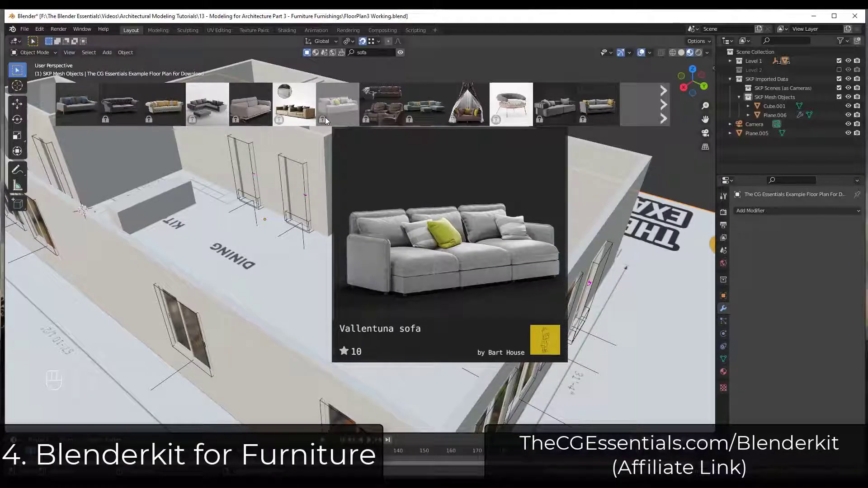
{"action": "mouse_move", "coordinate": [421, 102]}
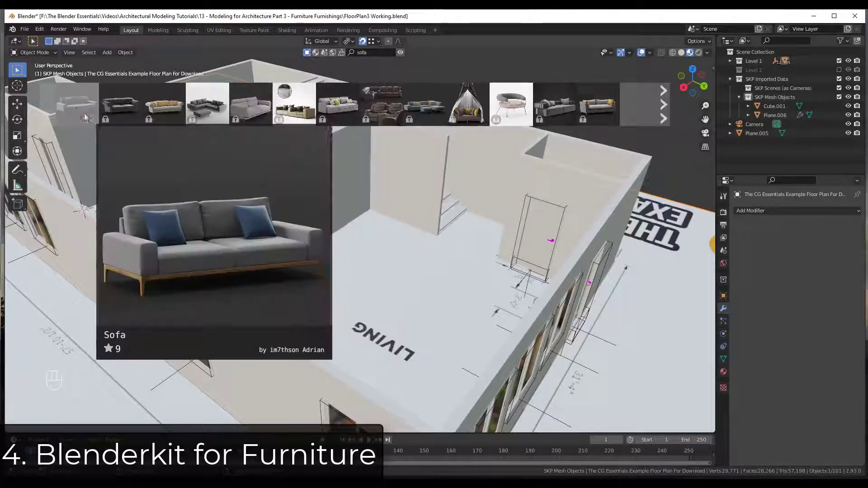
{"action": "left_click_drag", "start_coordinate": [77, 104], "coordinate": [86, 199]}
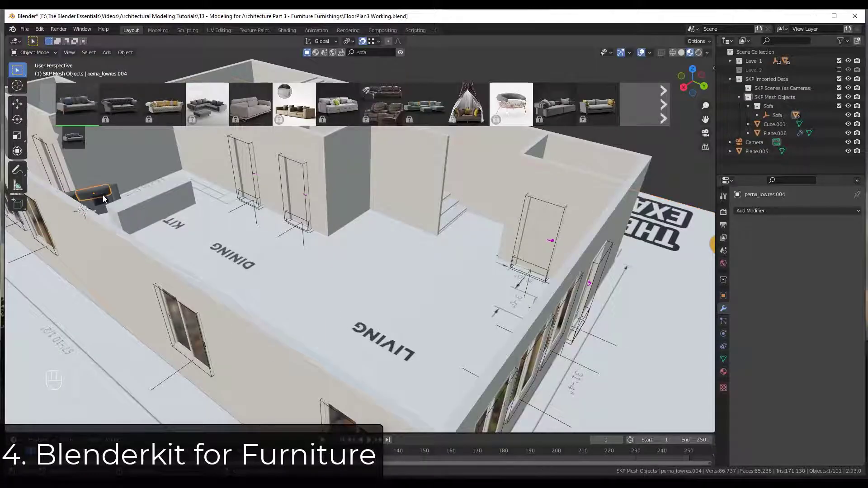
Select the Sofa together with its whole hierarchy and lower it about 1.36' along Z onto the living room floor
{"action": "key", "text": "KP_Decimal"}
{"action": "middle_click_drag", "start_coordinate": [337, 277], "coordinate": [408, 242]}
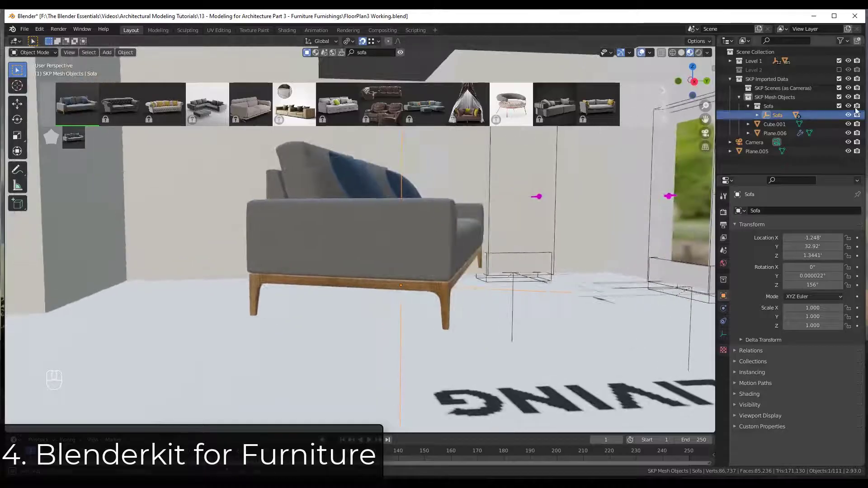
{"action": "right_click", "coordinate": [774, 114]}
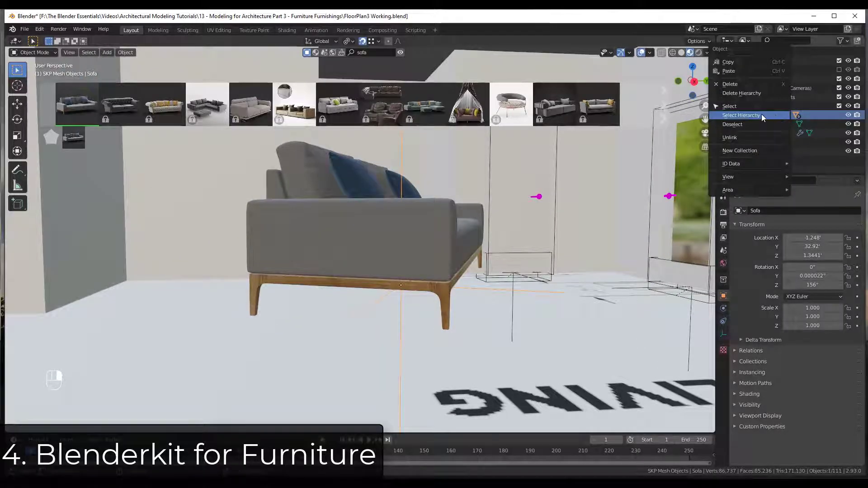
{"action": "left_click", "coordinate": [761, 114]}
{"action": "key", "text": "g"}
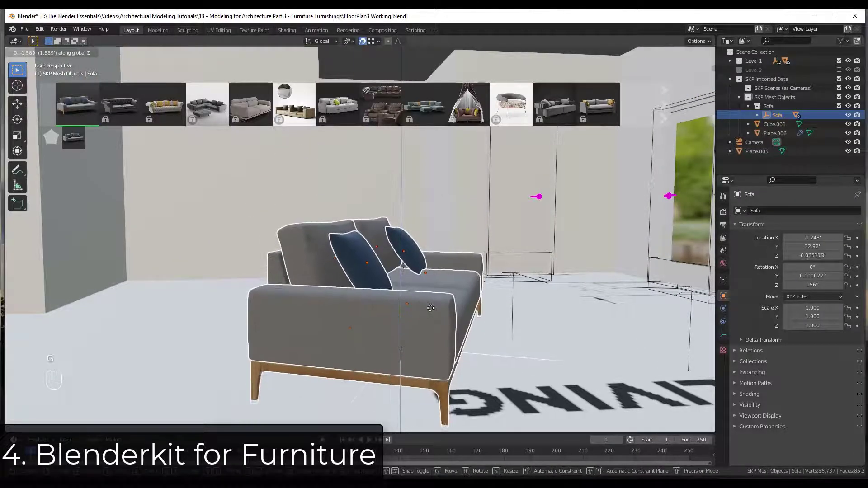
{"action": "left_click", "coordinate": [432, 308]}
{"action": "middle_click_drag", "start_coordinate": [432, 308], "coordinate": [448, 229]}
{"action": "scroll", "coordinate": [438, 296], "scroll_direction": "down", "scroll_amount": 3}
{"action": "scroll", "coordinate": [438, 303], "scroll_direction": "up", "scroll_amount": 5}
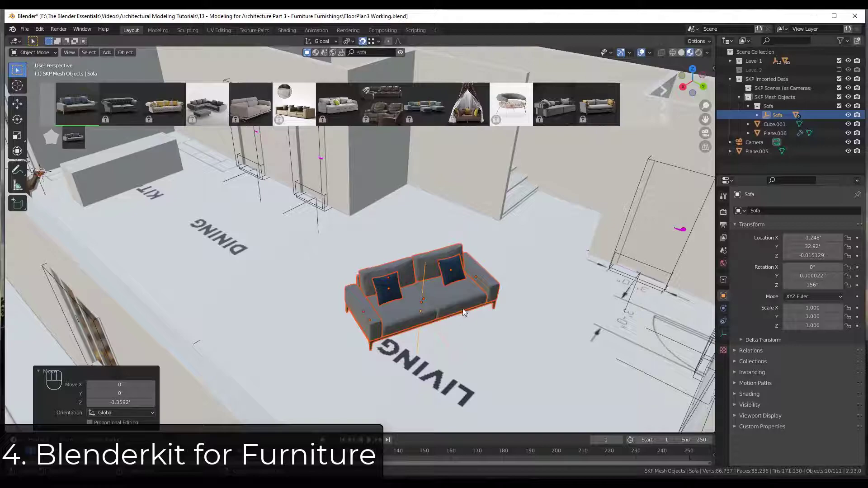
Show the Sketchfab add-on's tools in the viewport and browse the Architecture models in the Sketchfab web store
{"action": "key", "text": "n"}
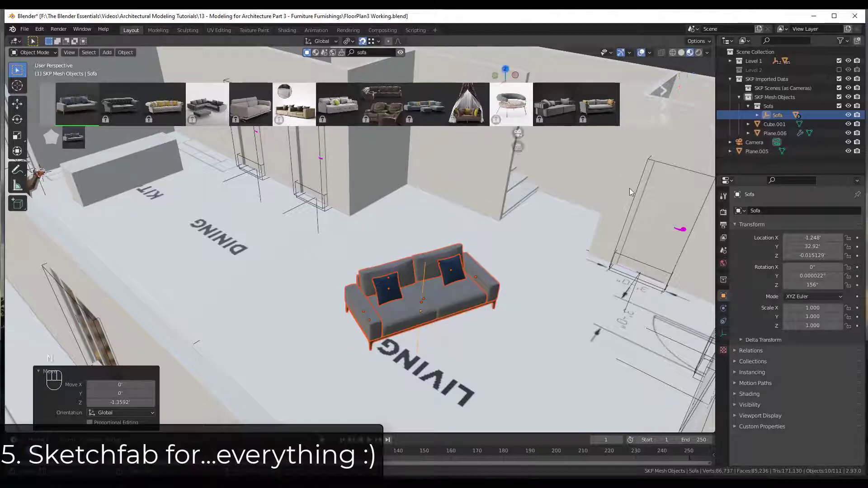
{"action": "left_click", "coordinate": [710, 134]}
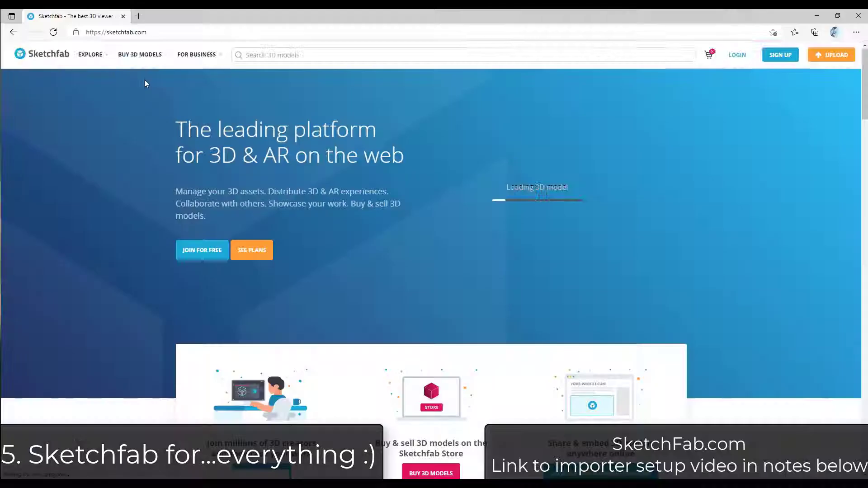
{"action": "mouse_move", "coordinate": [146, 59]}
{"action": "left_click", "coordinate": [142, 98]}
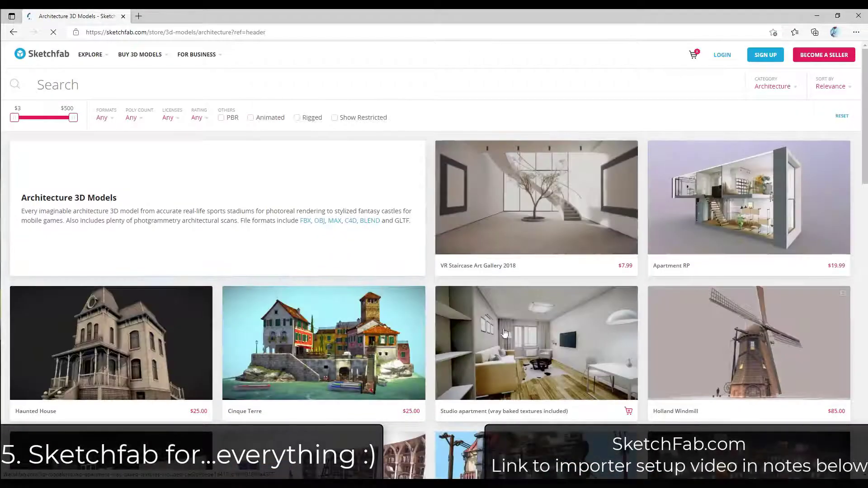
{"action": "scroll", "coordinate": [560, 298], "scroll_direction": "down", "scroll_amount": 7}
{"action": "scroll", "coordinate": [560, 298], "scroll_direction": "down", "scroll_amount": 4}
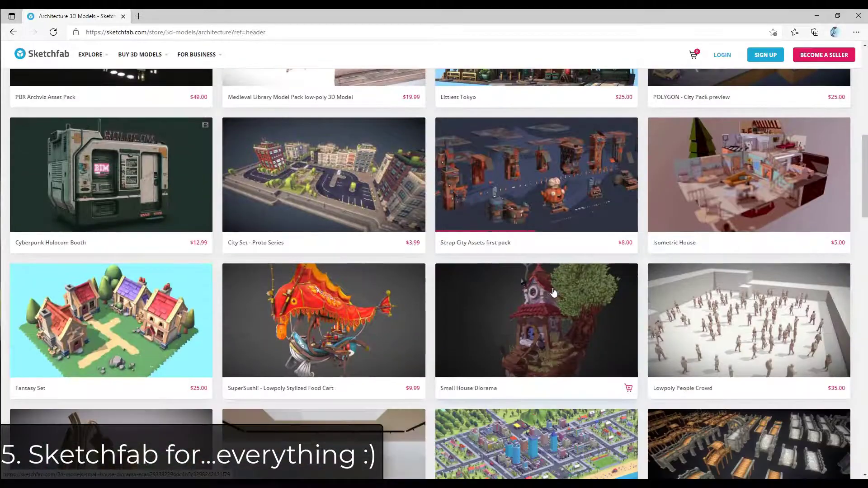
{"action": "scroll", "coordinate": [495, 253], "scroll_direction": "up", "scroll_amount": 11}
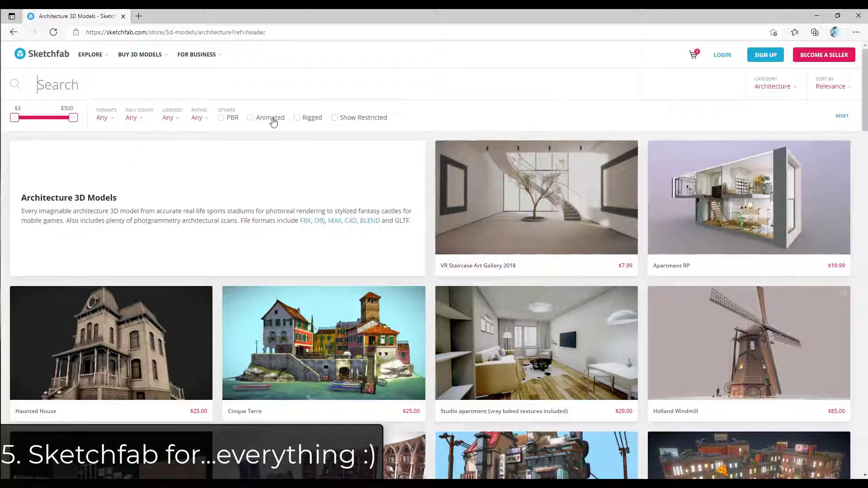
Search the Sketchfab store's Architecture models for "chair", look through the models and return to Blender
{"action": "left_click", "coordinate": [212, 89]}
{"action": "type", "text": "chair"}
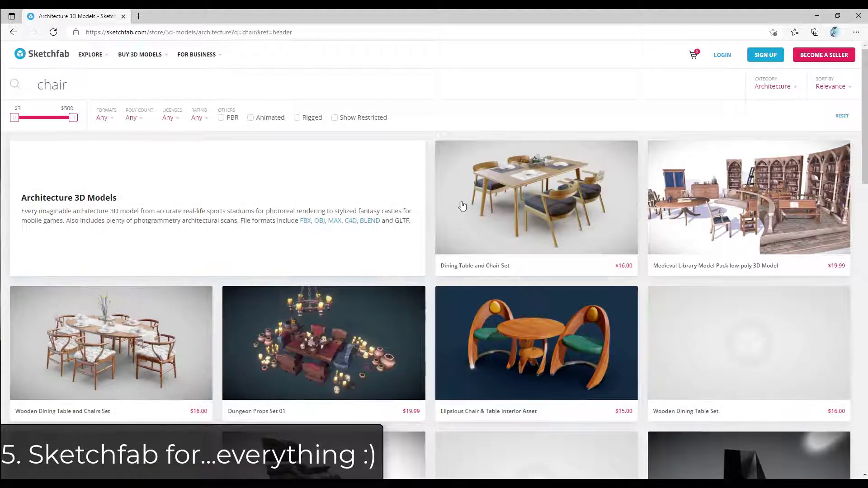
{"action": "scroll", "coordinate": [484, 207], "scroll_direction": "down", "scroll_amount": 4}
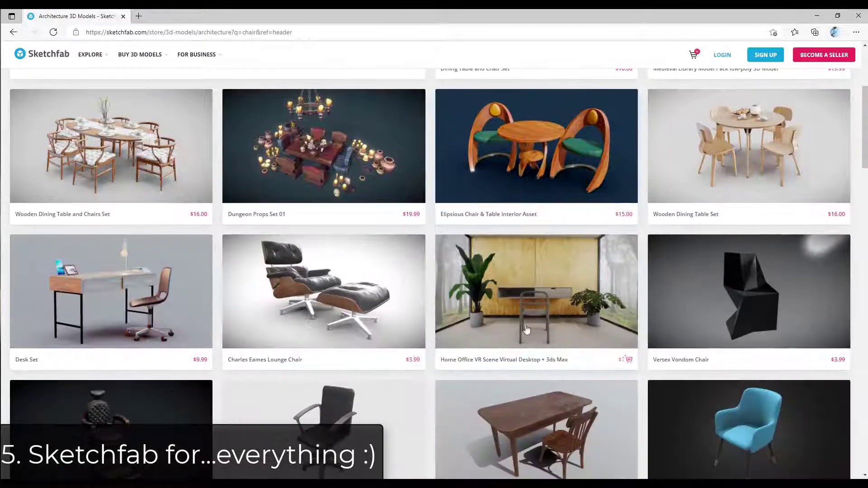
{"action": "scroll", "coordinate": [544, 348], "scroll_direction": "down", "scroll_amount": 6}
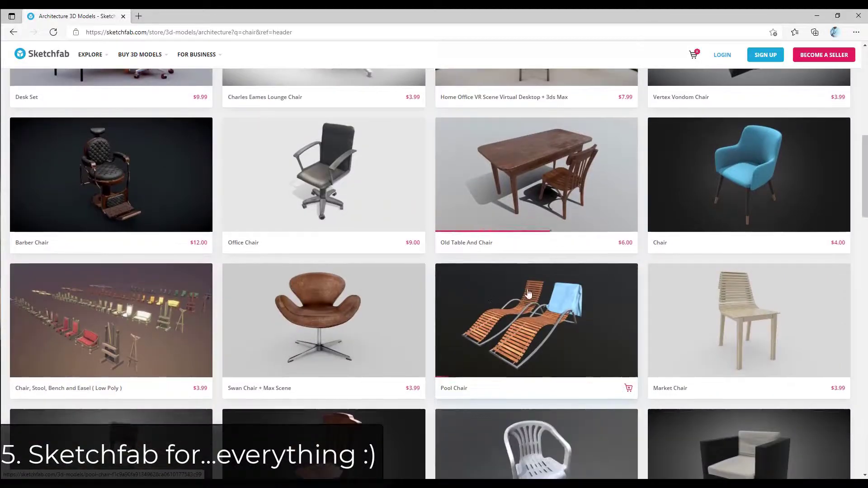
{"action": "left_click", "coordinate": [816, 16]}
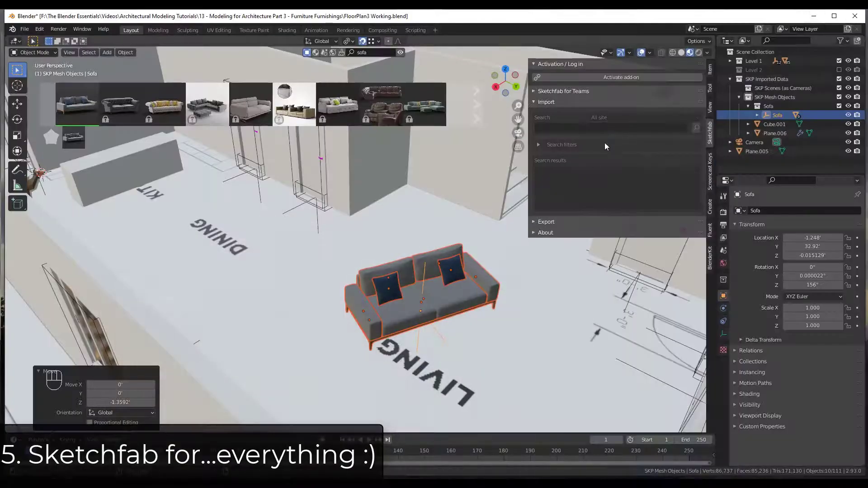
Activate the Sketchfab add-on and search all of the site's models for "table and chairs"
{"action": "left_click", "coordinate": [621, 79]}
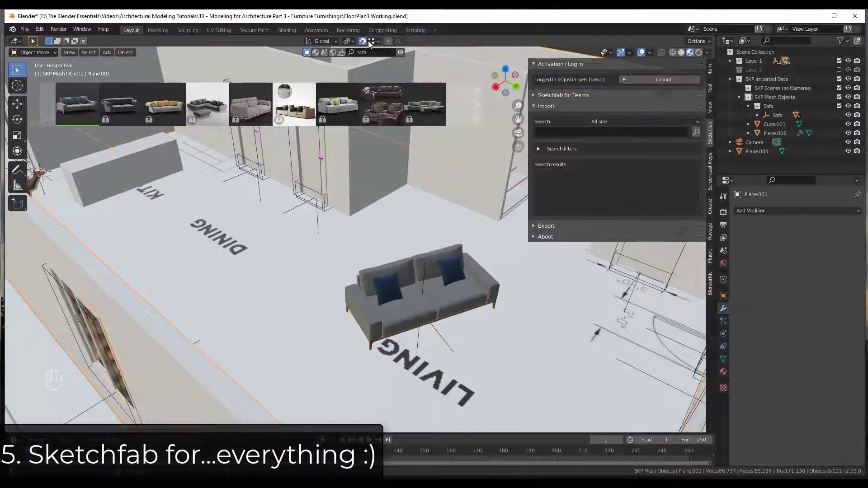
{"action": "left_click", "coordinate": [593, 132]}
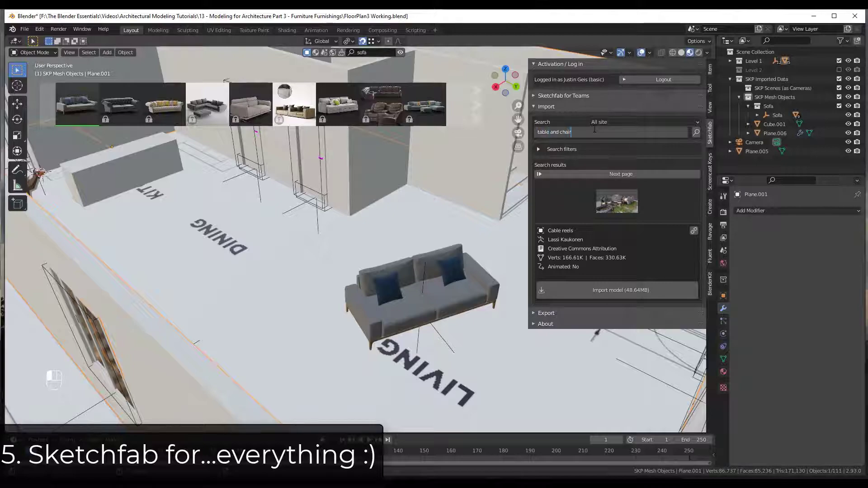
{"action": "key", "text": "Return"}
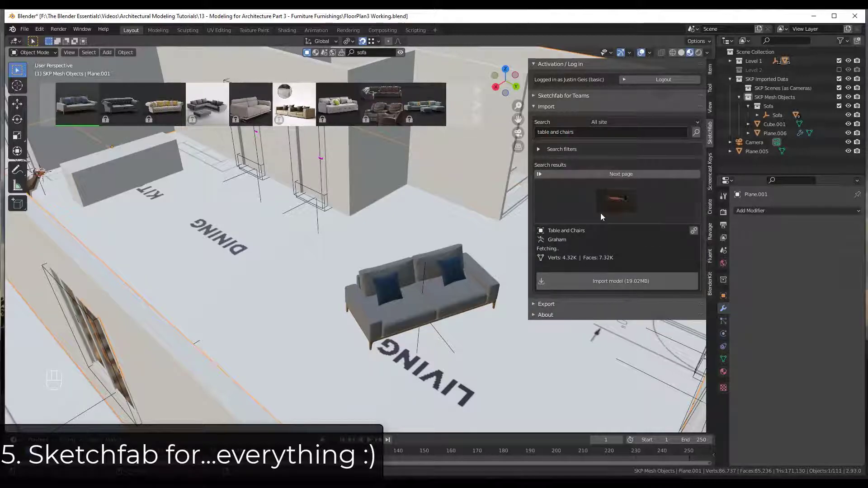
Choose Simple dining table from a "dining table and chairs" search, check its details on its web page and import the model
{"action": "left_click", "coordinate": [600, 214]}
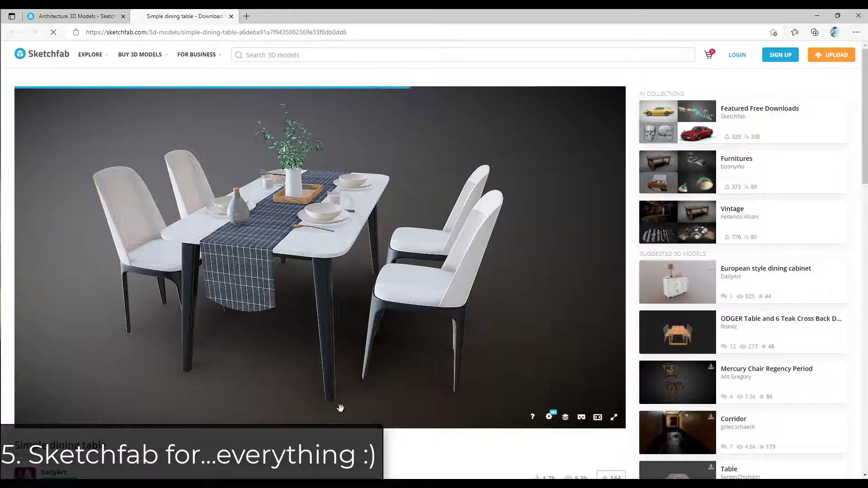
{"action": "scroll", "coordinate": [312, 407], "scroll_direction": "down", "scroll_amount": 4}
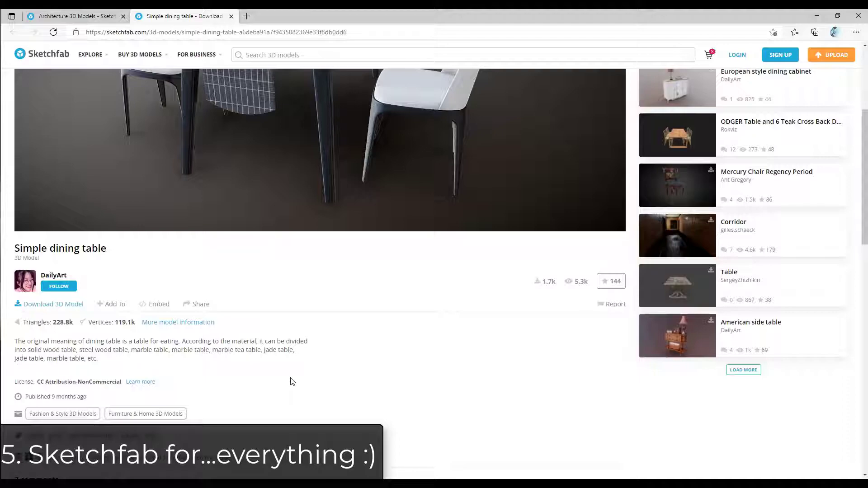
{"action": "scroll", "coordinate": [292, 382], "scroll_direction": "up", "scroll_amount": 4}
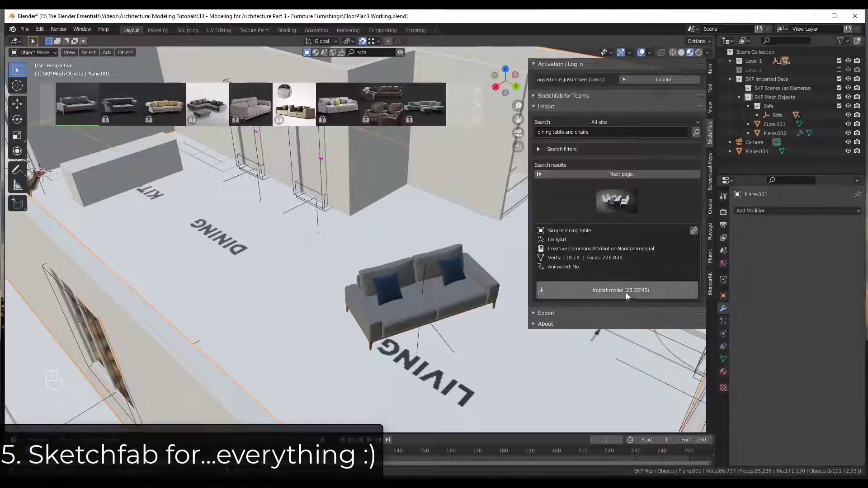
{"action": "left_click", "coordinate": [626, 290]}
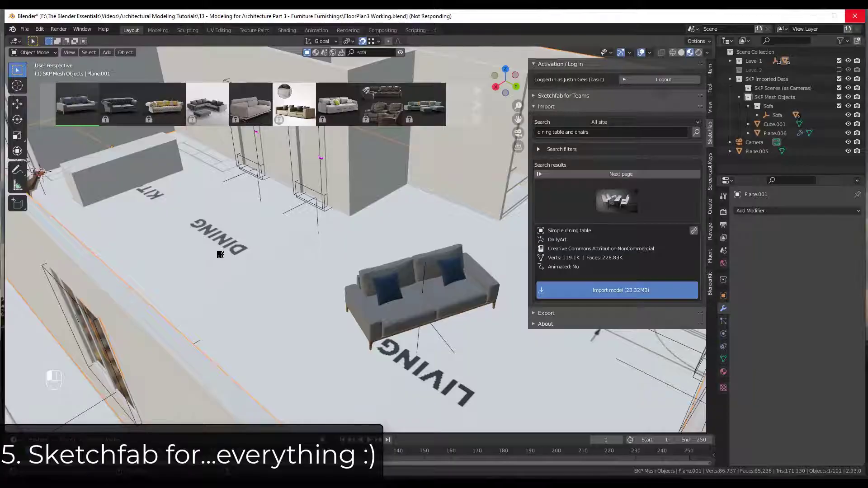
Select the imported Simple dining table with its whole hierarchy and scale it by about 0.872
{"action": "scroll", "coordinate": [205, 264], "scroll_direction": "down", "scroll_amount": 5}
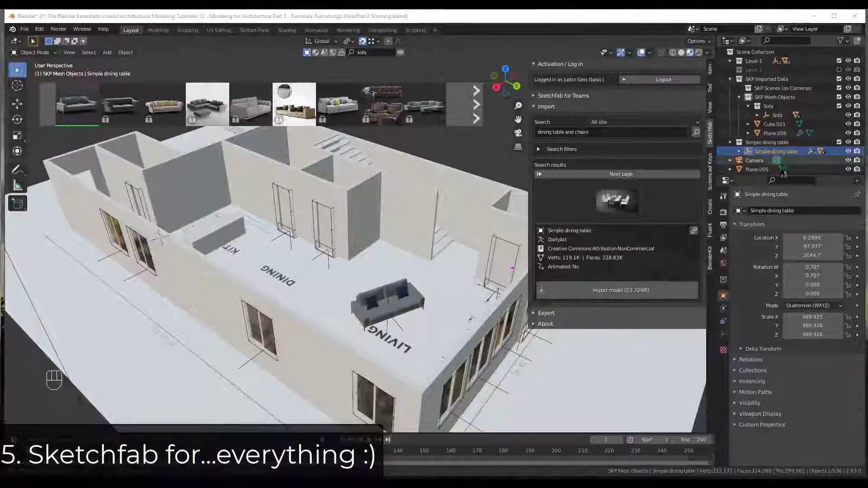
{"action": "right_click", "coordinate": [757, 154]}
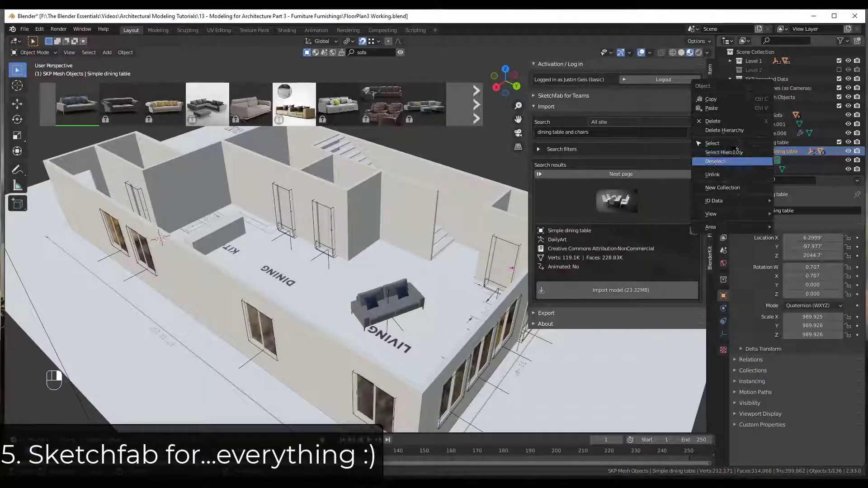
{"action": "left_click", "coordinate": [728, 150]}
{"action": "scroll", "coordinate": [488, 236], "scroll_direction": "down", "scroll_amount": 5}
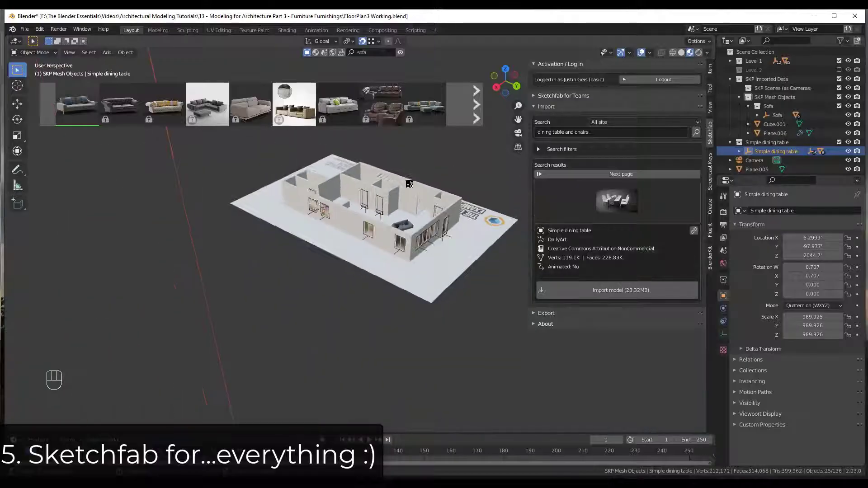
{"action": "key", "text": "s"}
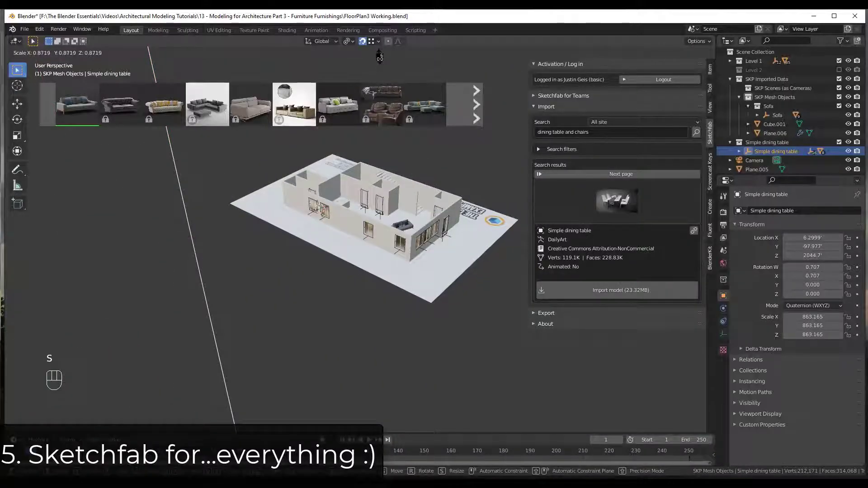
{"action": "left_click", "coordinate": [380, 57]}
Scale the dining set by about 0.395 and lower it about 1092.8' along Z toward the house
{"action": "scroll", "coordinate": [392, 226], "scroll_direction": "down", "scroll_amount": 3}
{"action": "scroll", "coordinate": [392, 226], "scroll_direction": "down", "scroll_amount": 8}
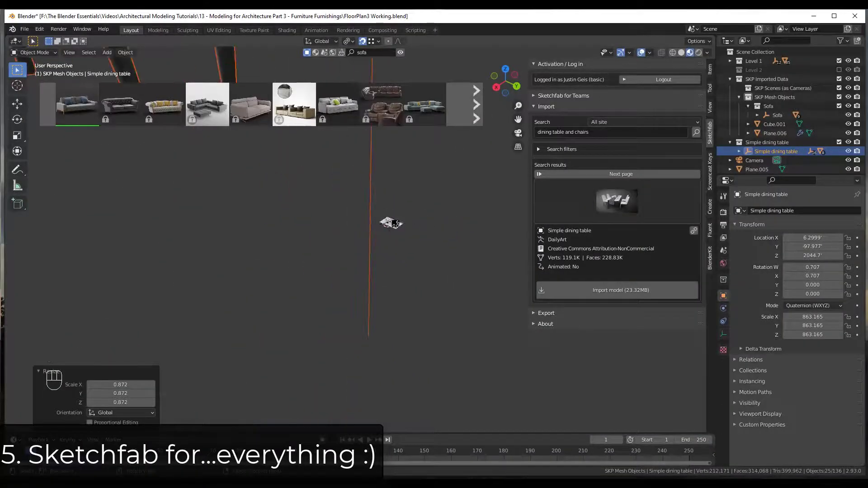
{"action": "key", "text": "s"}
{"action": "left_click", "coordinate": [400, 82]}
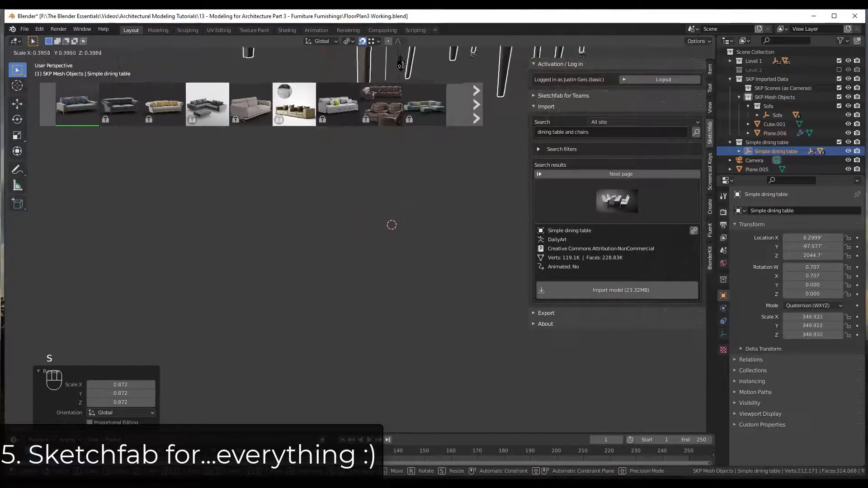
{"action": "key", "text": "g"}
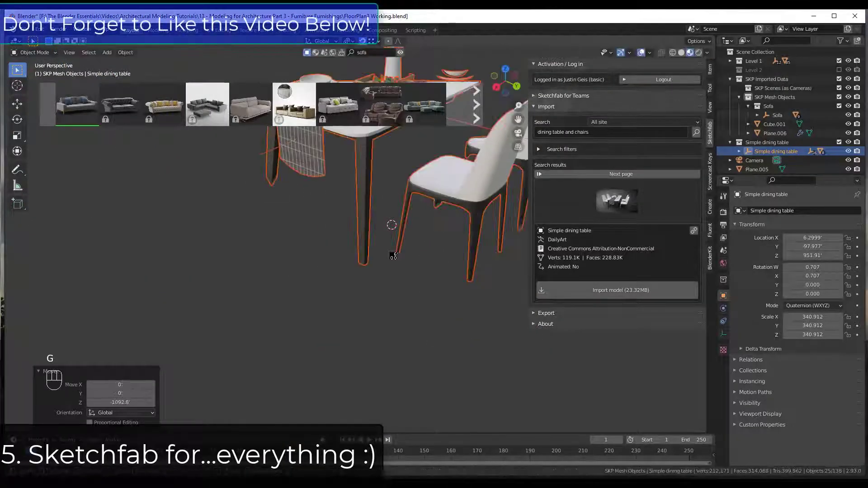
{"action": "left_click", "coordinate": [408, 303]}
Shrink the dining set to a scale of about 219.2 and lower it another 708.1' or so along Z
{"action": "key", "text": "s"}
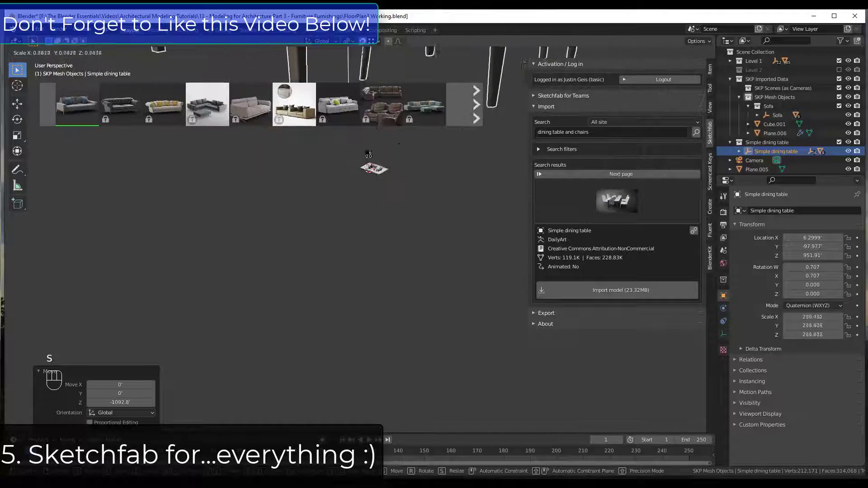
{"action": "left_click", "coordinate": [362, 140]}
{"action": "key", "text": "g"}
{"action": "key", "text": "z"}
{"action": "left_click", "coordinate": [376, 389]}
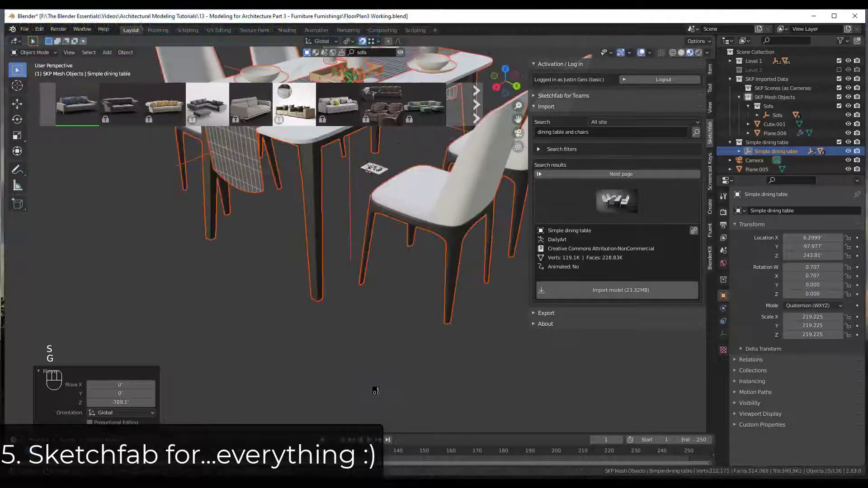
Scale the dining set by about 0.125 and lower it about 239.4' along Z, close to the house's level
{"action": "key", "text": "s"}
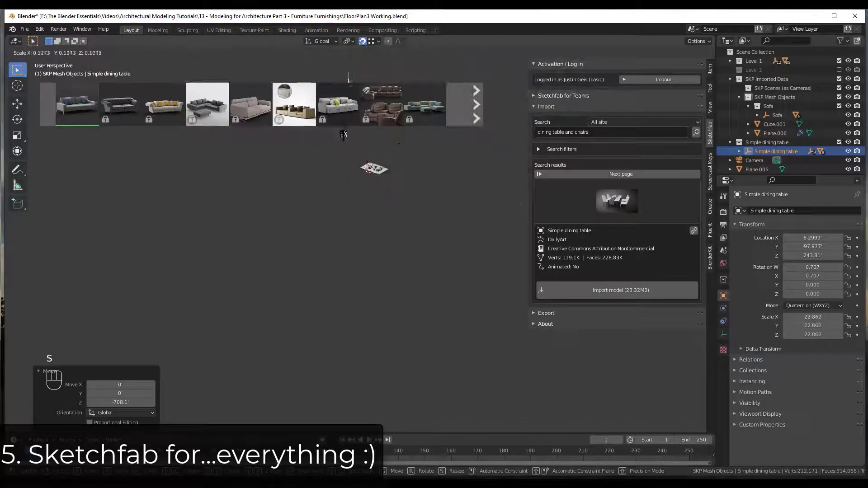
{"action": "left_click", "coordinate": [347, 140]}
{"action": "key", "text": "g"}
{"action": "key", "text": "z"}
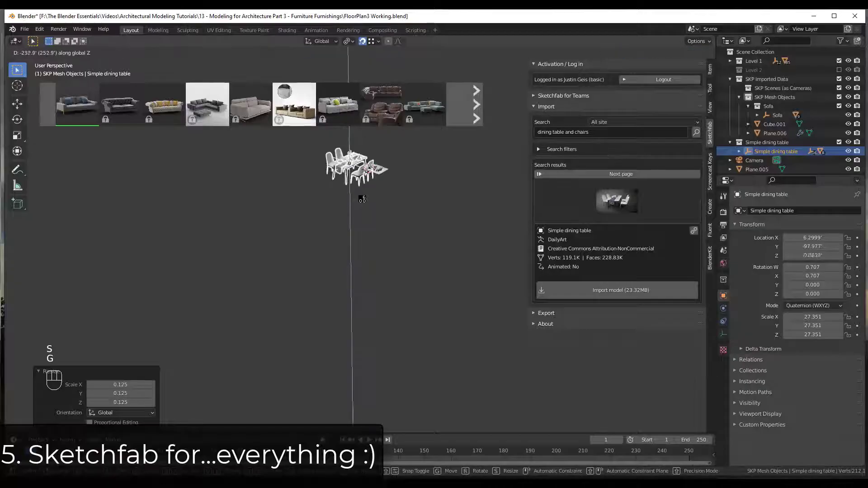
{"action": "left_click", "coordinate": [384, 160]}
Scale the dining set by about 0.072 and move it about 124.98' along Y into the house's dining area
{"action": "scroll", "coordinate": [384, 161], "scroll_direction": "up", "scroll_amount": 7}
{"action": "key", "text": "s"}
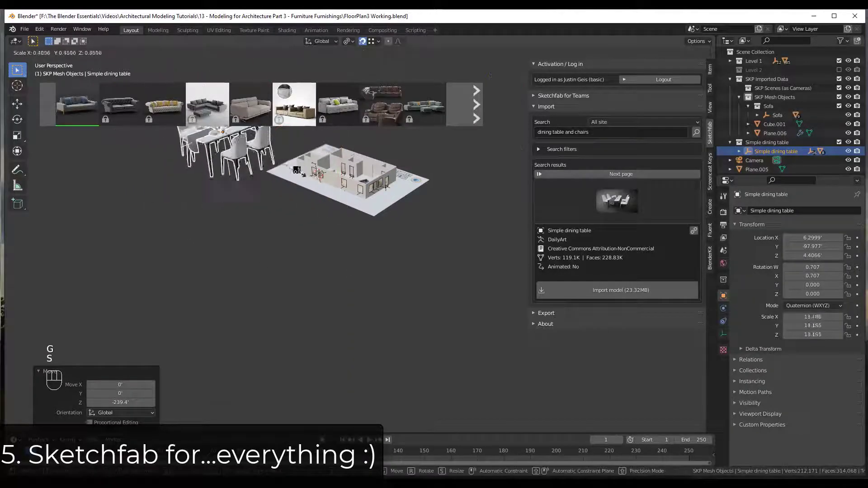
{"action": "left_click", "coordinate": [228, 132]}
{"action": "key", "text": "g"}
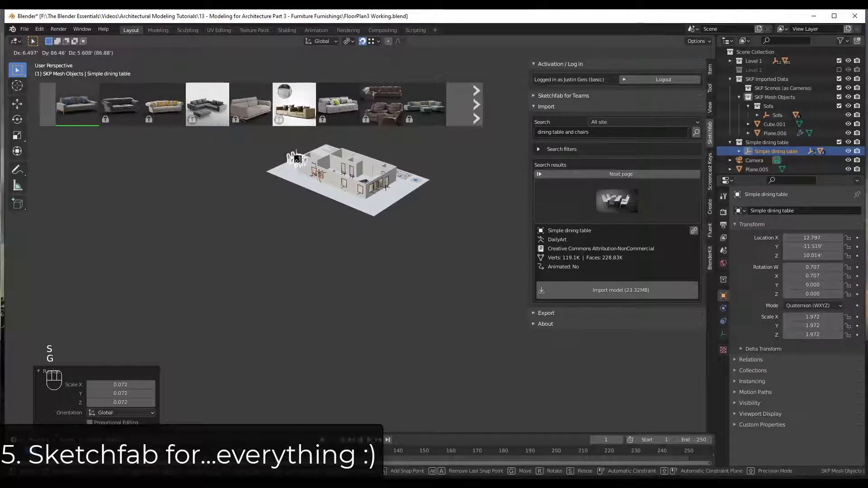
{"action": "key", "text": "y"}
{"action": "left_click", "coordinate": [341, 174]}
{"action": "scroll", "coordinate": [340, 175], "scroll_direction": "up", "scroll_amount": 8}
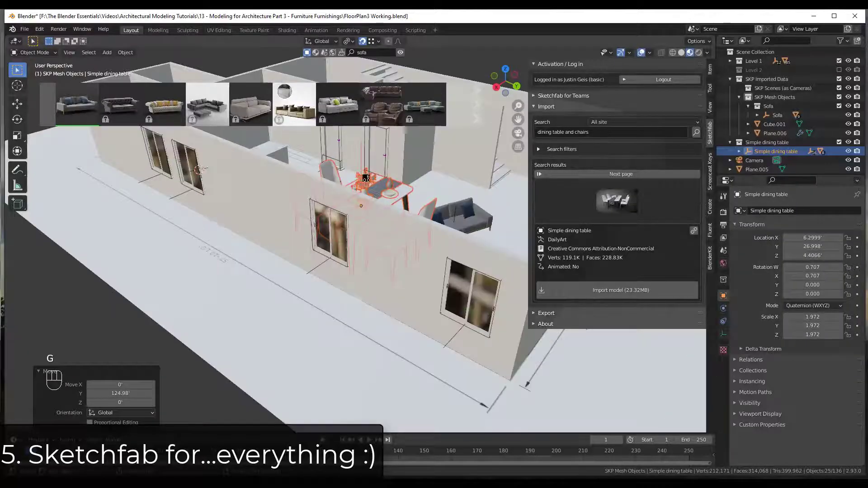
Scale the dining set by about 0.640, then hide the sidebar and the BlenderKit asset bar
{"action": "key", "text": "s"}
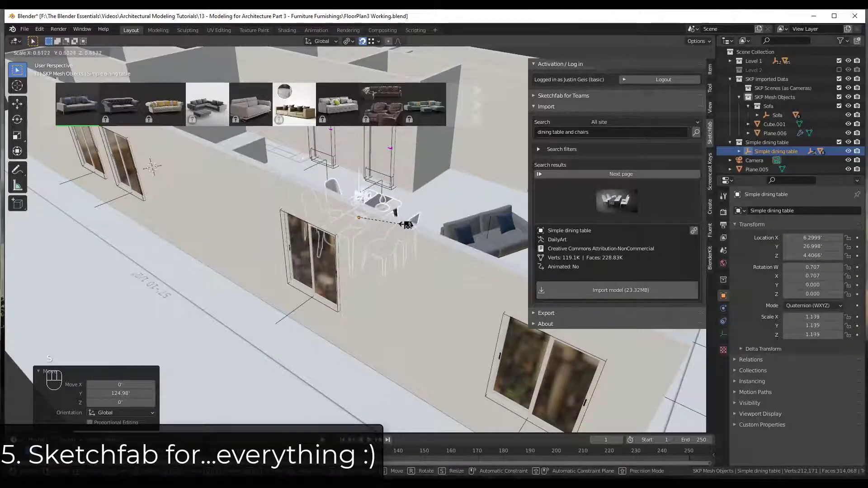
{"action": "left_click", "coordinate": [424, 216]}
{"action": "middle_click_drag", "start_coordinate": [424, 215], "coordinate": [457, 190]}
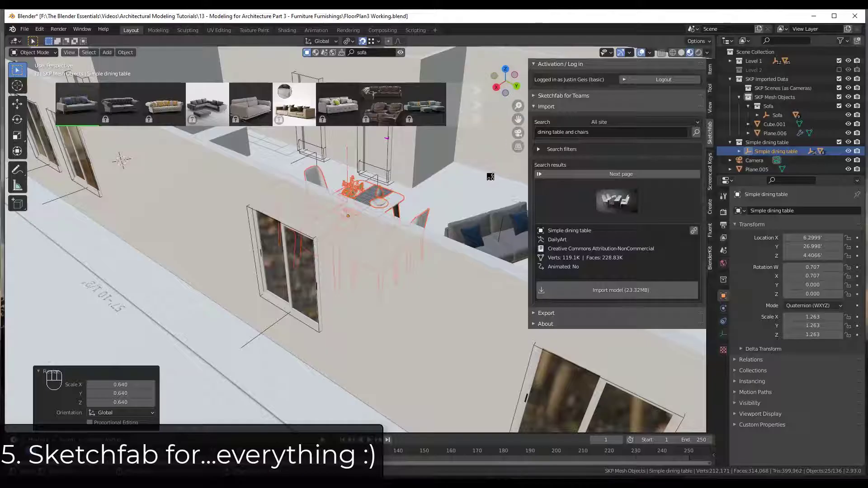
{"action": "key", "text": "n"}
{"action": "left_click", "coordinate": [401, 53]}
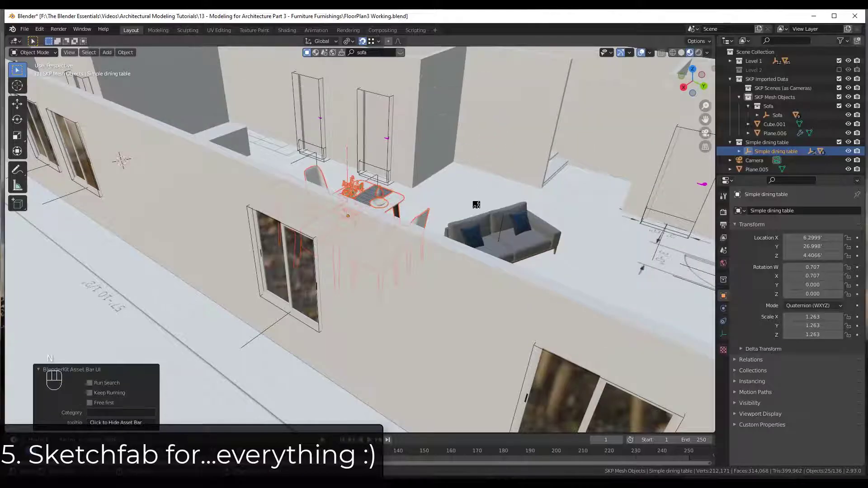
Move the dining set about -3.33' along Y and about -3.55' along X, into the room by the DINING label
{"action": "middle_click_drag", "start_coordinate": [474, 204], "coordinate": [395, 242]}
{"action": "key", "text": "g"}
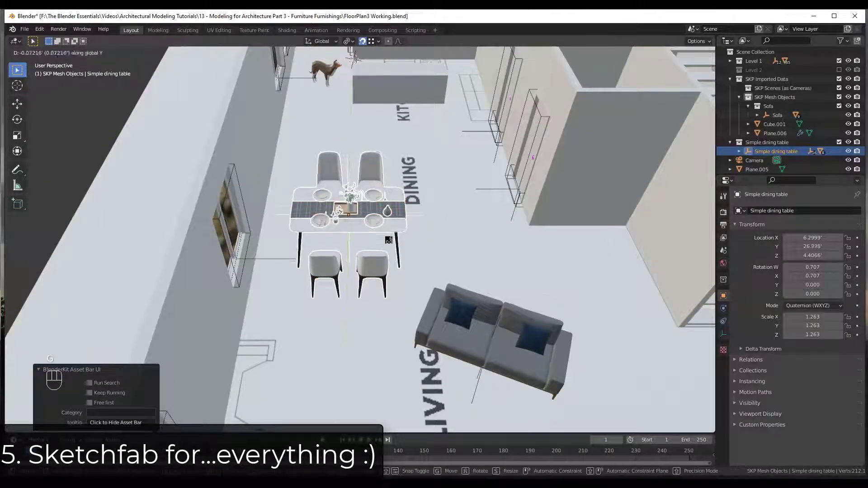
{"action": "left_click", "coordinate": [396, 197]}
{"action": "key", "text": "g"}
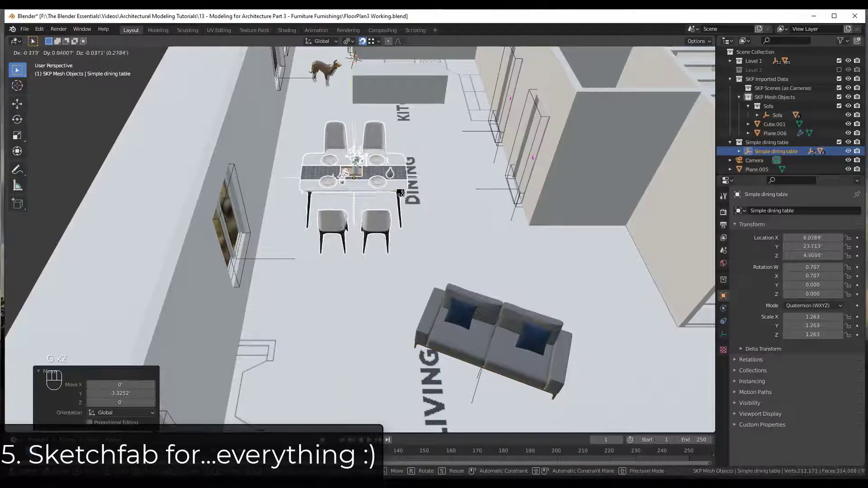
{"action": "left_click", "coordinate": [420, 199]}
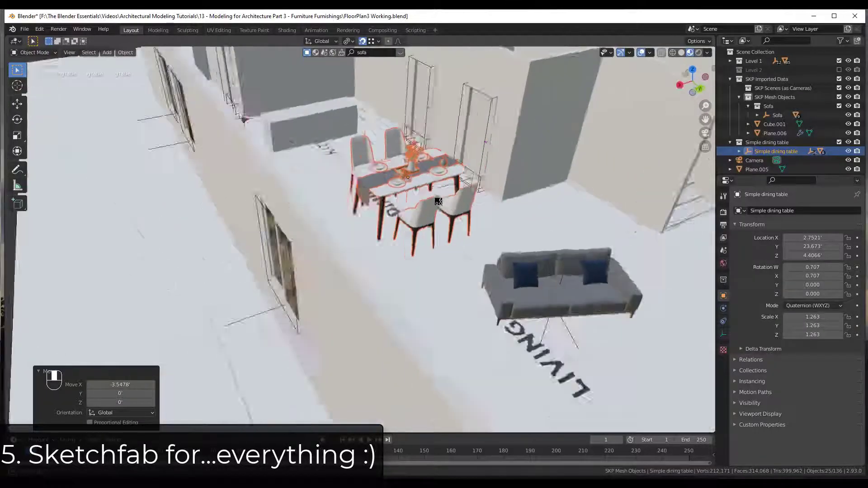
Lower the dining set along Z toward the floor and reposition it horizontally in the dining area
{"action": "key", "text": "g"}
{"action": "key", "text": "z"}
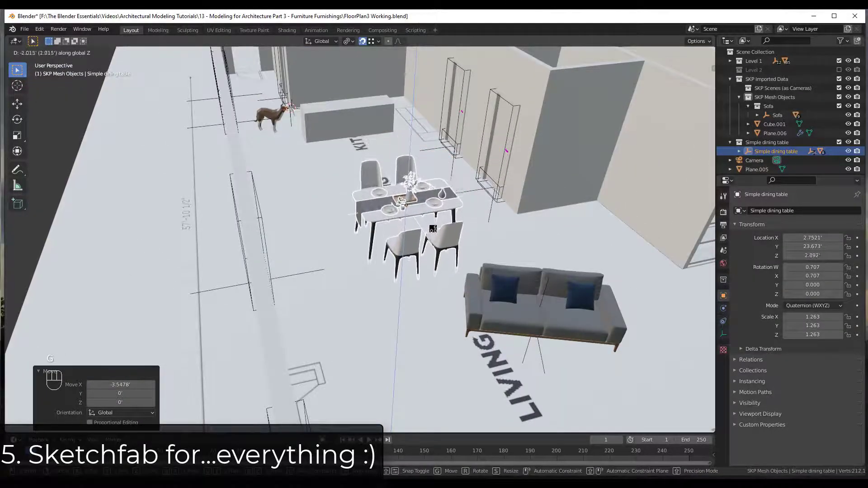
{"action": "left_click", "coordinate": [431, 230]}
{"action": "key", "text": "g"}
{"action": "key", "text": "shift+z"}
{"action": "left_click", "coordinate": [406, 215]}
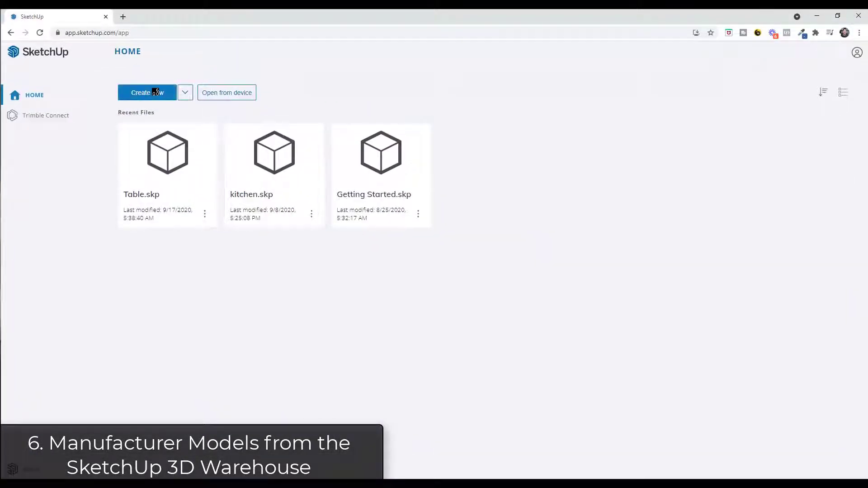
Switch to SketchUp for Web, create a new model and search its 3D Warehouse for "cabinet"
{"action": "left_click", "coordinate": [149, 92]}
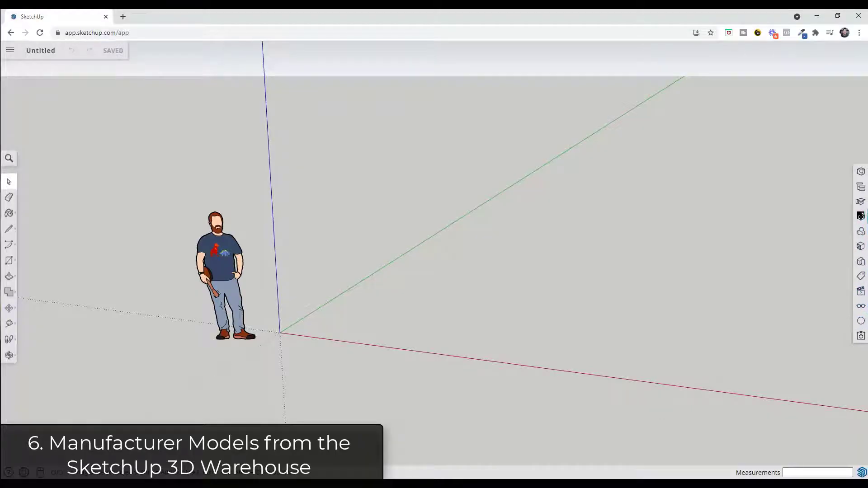
{"action": "left_click", "coordinate": [860, 216]}
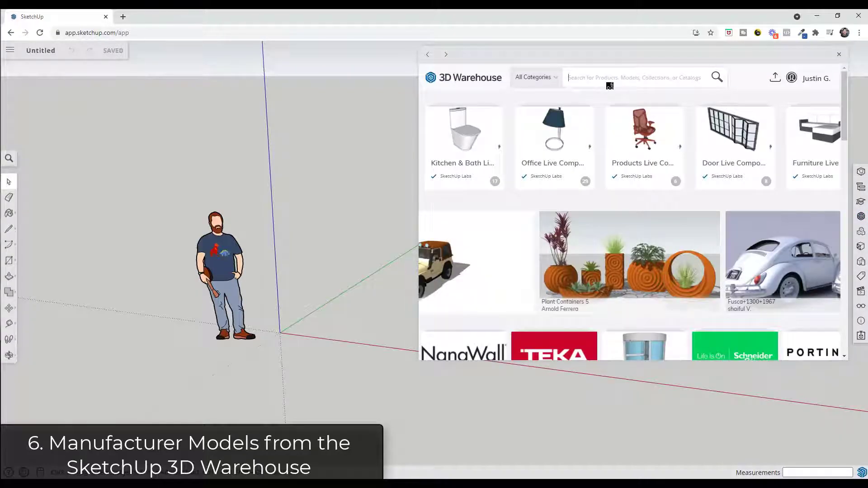
{"action": "left_click", "coordinate": [610, 85]}
{"action": "type", "text": "cabinet"}
{"action": "key", "text": "Return"}
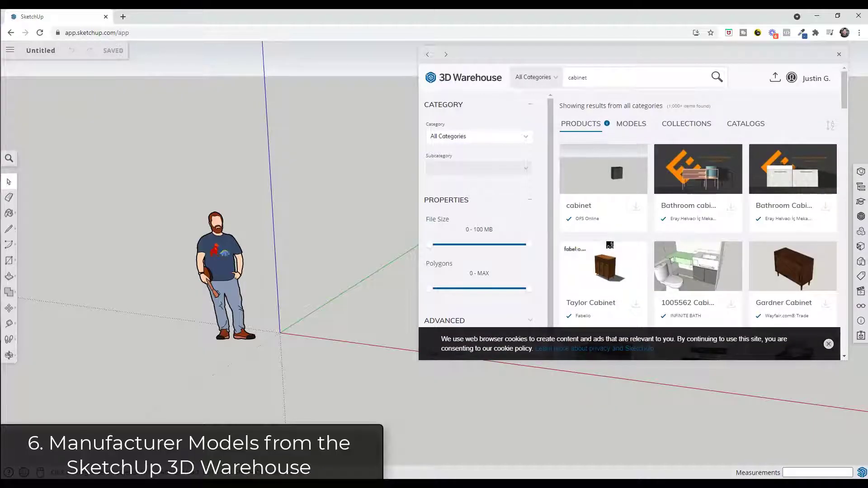
Dismiss the cookie notice and browse the cabinet products found in the 3D Warehouse
{"action": "scroll", "coordinate": [610, 244], "scroll_direction": "down", "scroll_amount": 2}
{"action": "left_click", "coordinate": [828, 343]}
{"action": "scroll", "coordinate": [703, 266], "scroll_direction": "down", "scroll_amount": 4}
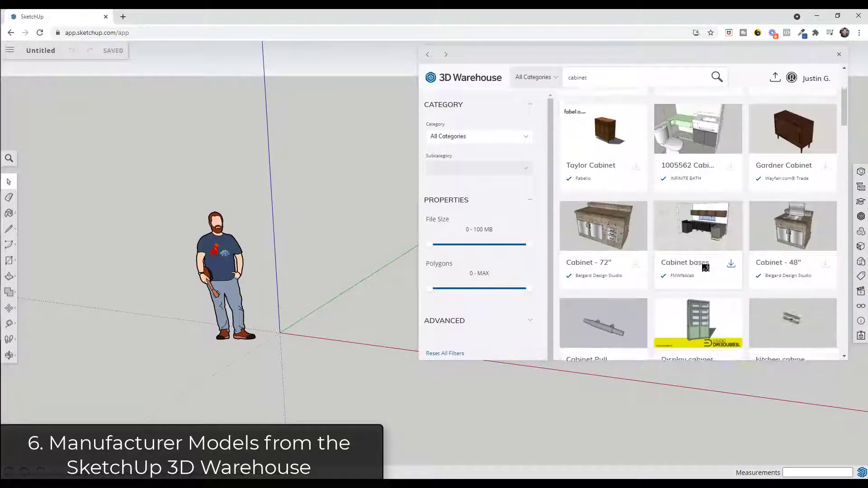
{"action": "scroll", "coordinate": [708, 274], "scroll_direction": "down", "scroll_amount": 15}
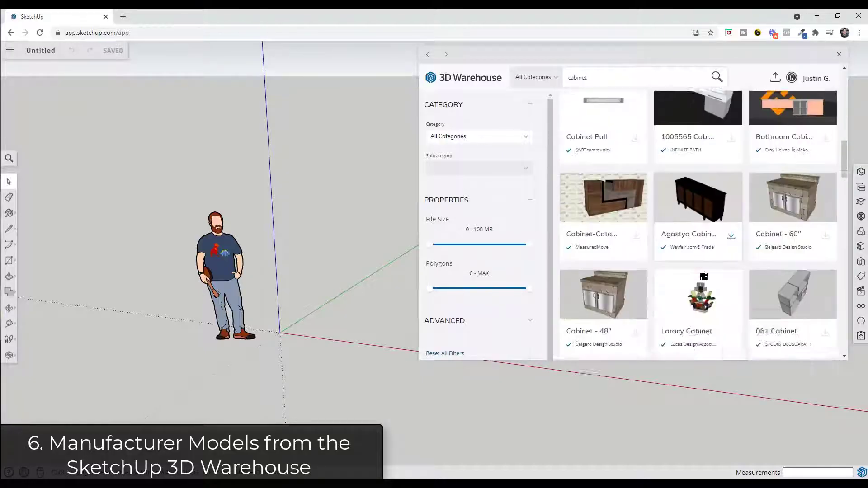
{"action": "scroll", "coordinate": [710, 242], "scroll_direction": "up", "scroll_amount": 5}
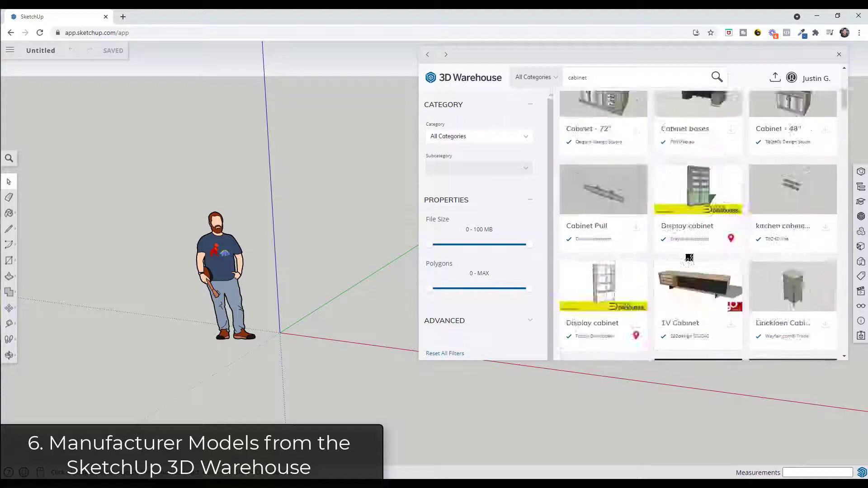
Search the 3D Warehouse for "kraftmaid" instead, using the suggested search term
{"action": "left_click_drag", "start_coordinate": [587, 77], "coordinate": [555, 82]}
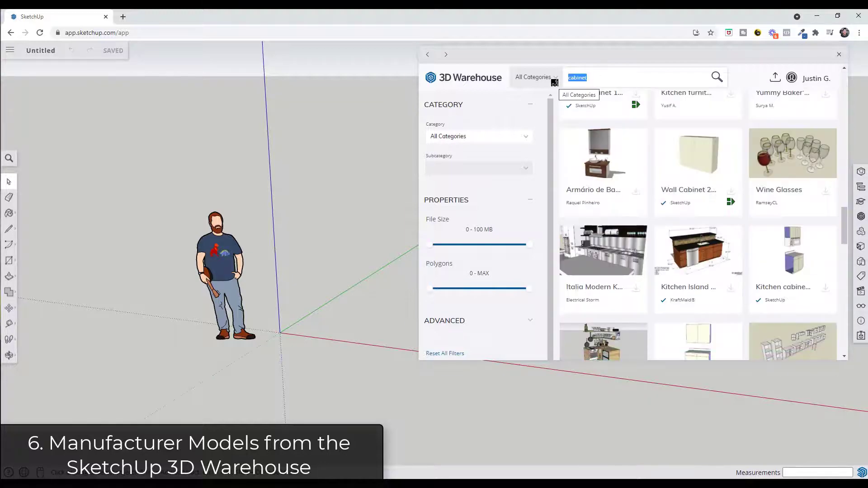
{"action": "type", "text": "karftmain"}
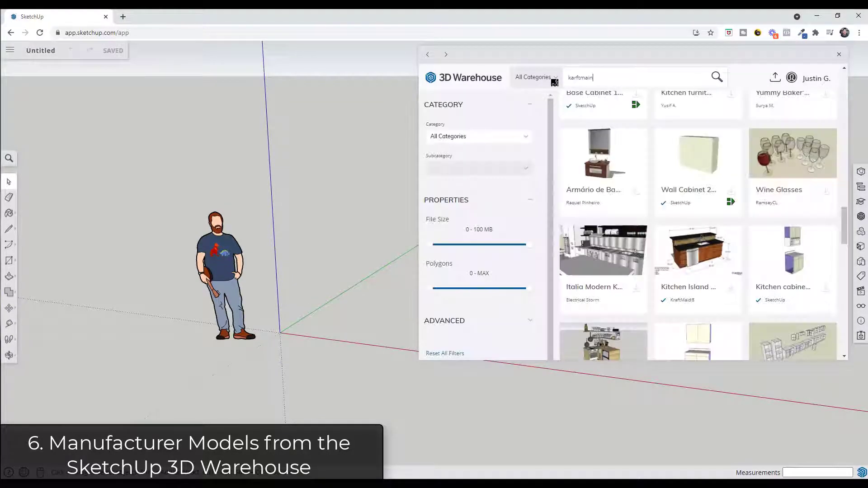
{"action": "key", "text": "BackSpace"}
{"action": "key", "text": "BackSpace"}
{"action": "key", "text": "BackSpace"}
{"action": "key", "text": "BackSpace"}
{"action": "key", "text": "BackSpace"}
{"action": "key", "text": "BackSpace"}
{"action": "key", "text": "BackSpace"}
{"action": "key", "text": "BackSpace"}
{"action": "type", "text": "kraft"}
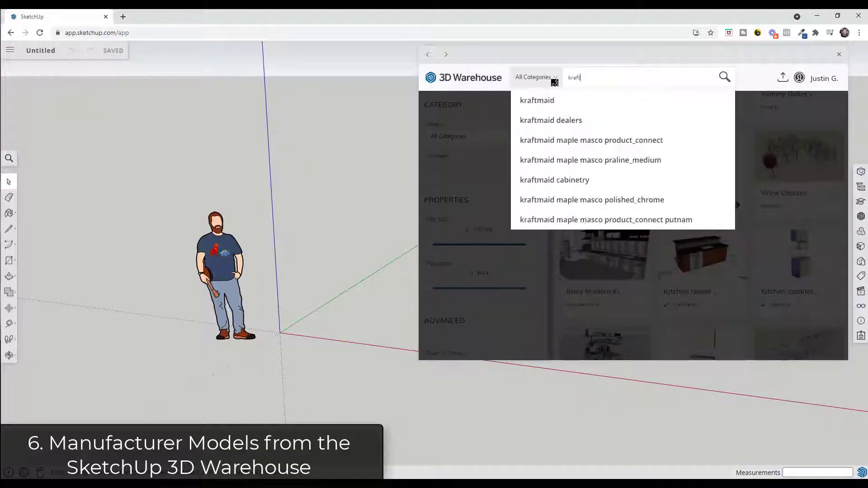
{"action": "type", "text": "main"}
{"action": "key", "text": "BackSpace"}
{"action": "type", "text": "d"}
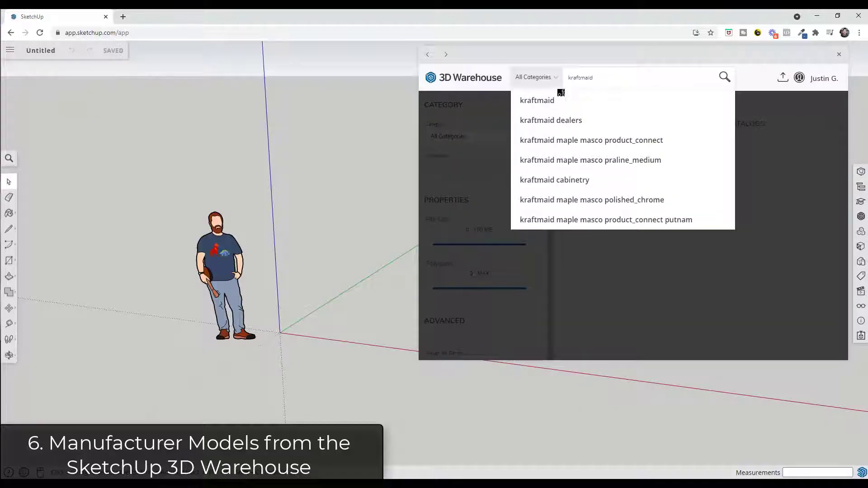
{"action": "left_click", "coordinate": [545, 99]}
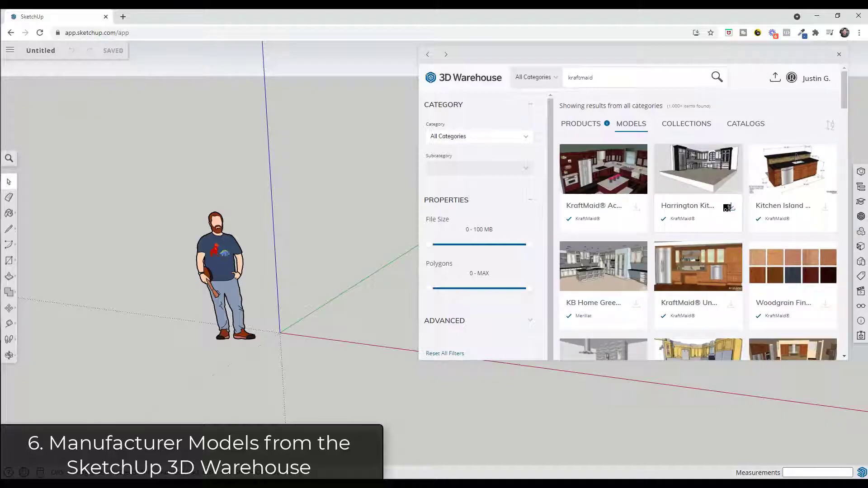
Go from the KraftMaid kitchen island model's full details to the KraftMaid manufacturer page and list its collections
{"action": "left_click", "coordinate": [783, 175]}
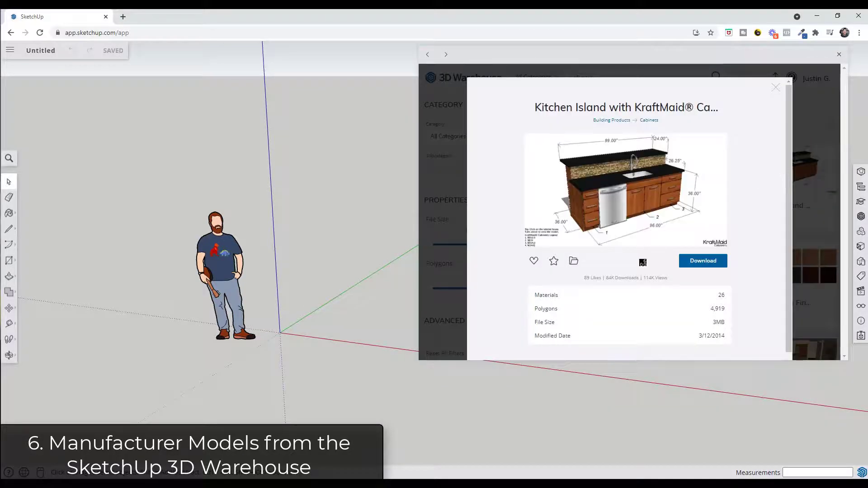
{"action": "scroll", "coordinate": [642, 262], "scroll_direction": "down", "scroll_amount": 1}
{"action": "left_click", "coordinate": [628, 346]}
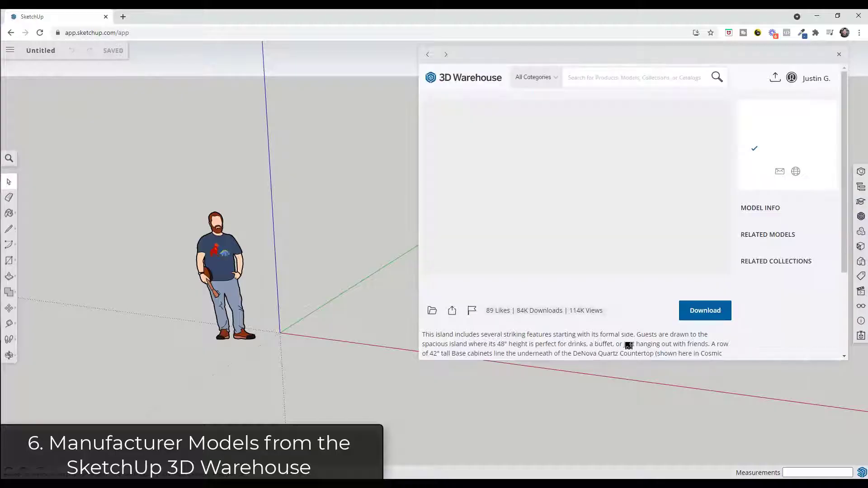
{"action": "left_click", "coordinate": [796, 122]}
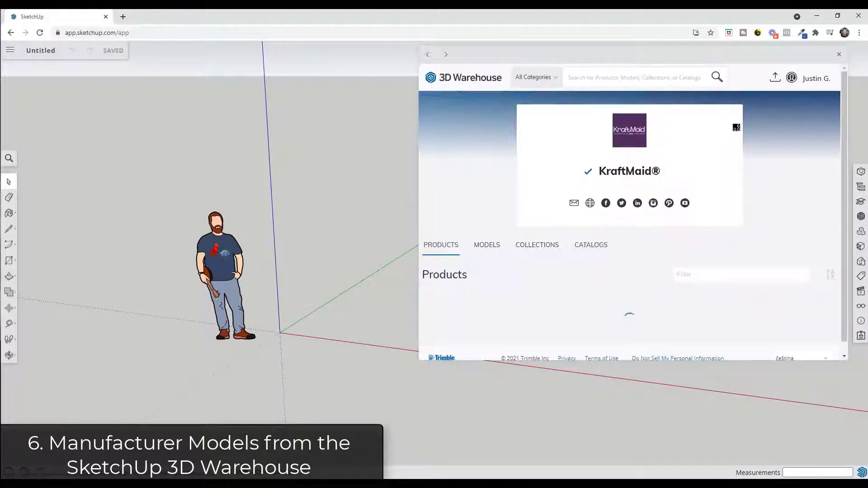
{"action": "left_click", "coordinate": [521, 244]}
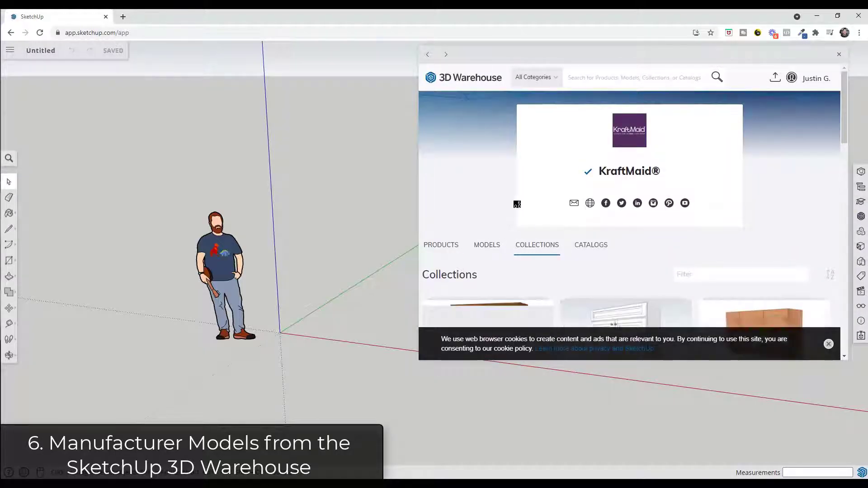
Find and open KraftMaid's "Vanity Cabinets - Putnam Maple Dove White" collection
{"action": "scroll", "coordinate": [515, 203], "scroll_direction": "down", "scroll_amount": 4}
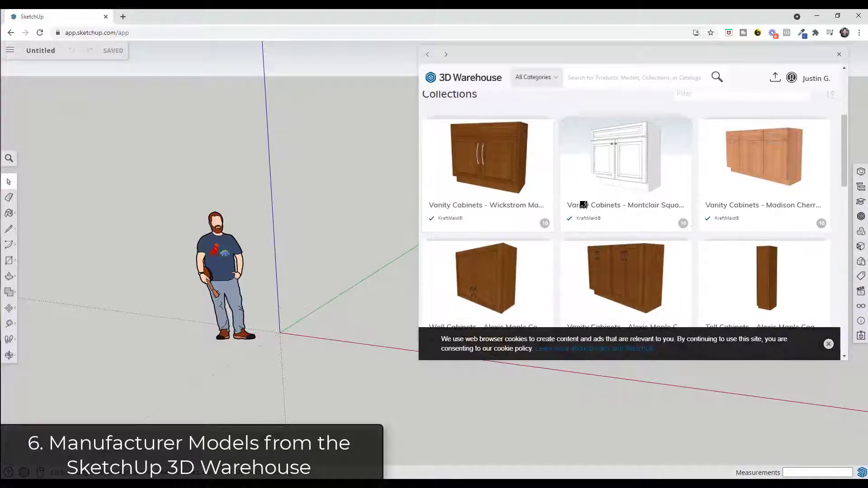
{"action": "scroll", "coordinate": [583, 205], "scroll_direction": "down", "scroll_amount": 5}
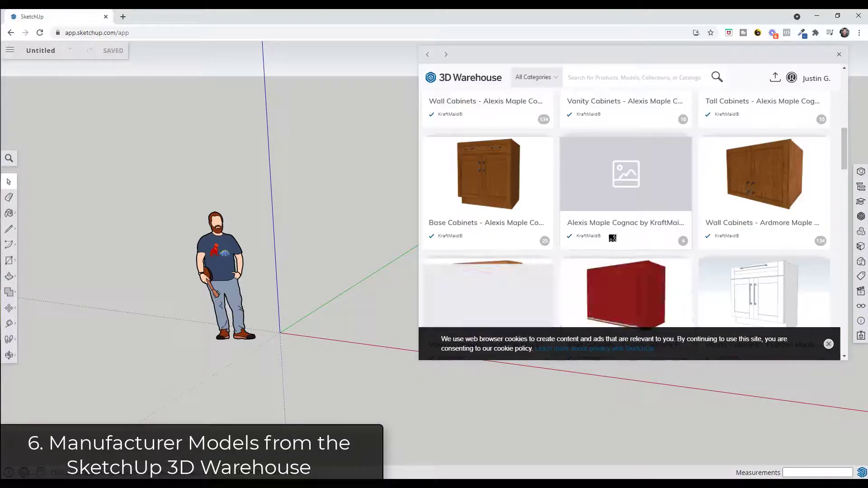
{"action": "scroll", "coordinate": [612, 238], "scroll_direction": "down", "scroll_amount": 3}
{"action": "left_click", "coordinate": [745, 145]}
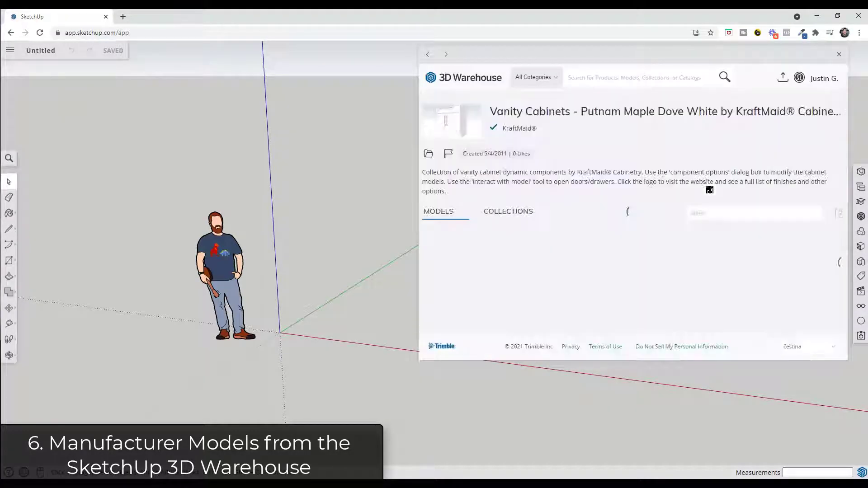
Download the Vanity Sink Base Four Door from the collection into the model and place it beside the scale figure
{"action": "scroll", "coordinate": [517, 263], "scroll_direction": "down", "scroll_amount": 7}
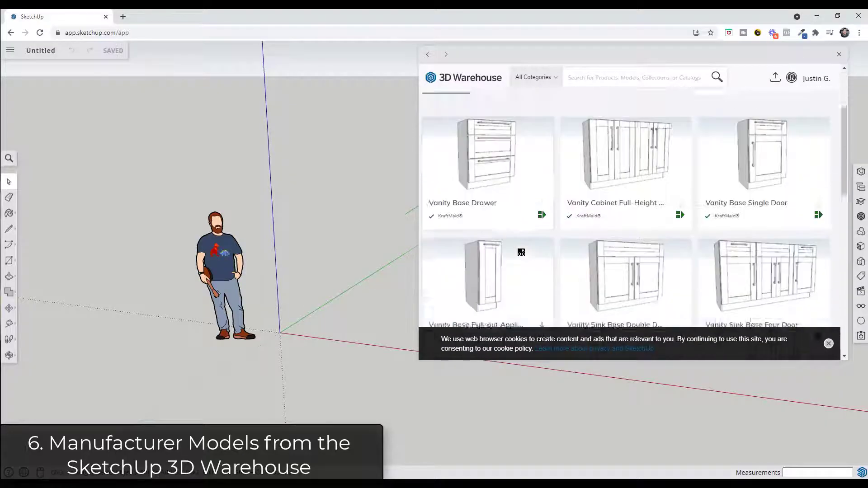
{"action": "scroll", "coordinate": [542, 244], "scroll_direction": "up", "scroll_amount": 2}
{"action": "scroll", "coordinate": [565, 233], "scroll_direction": "down", "scroll_amount": 2}
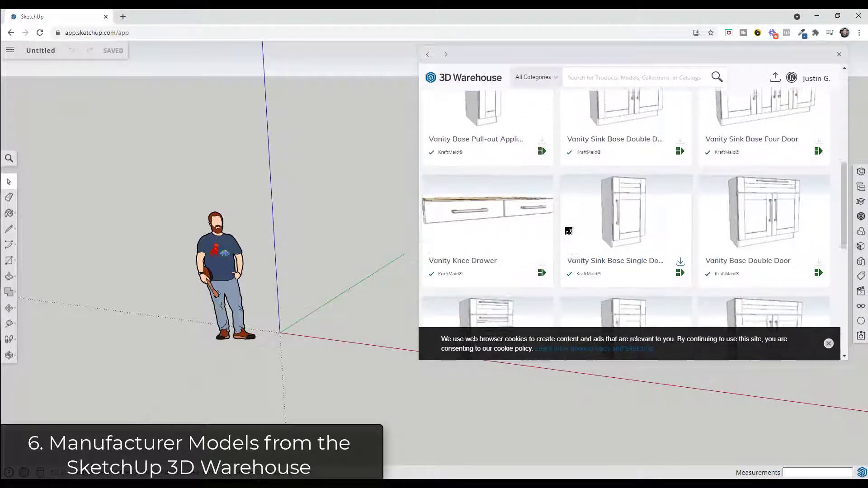
{"action": "scroll", "coordinate": [611, 221], "scroll_direction": "up", "scroll_amount": 1}
{"action": "left_click", "coordinate": [759, 125]}
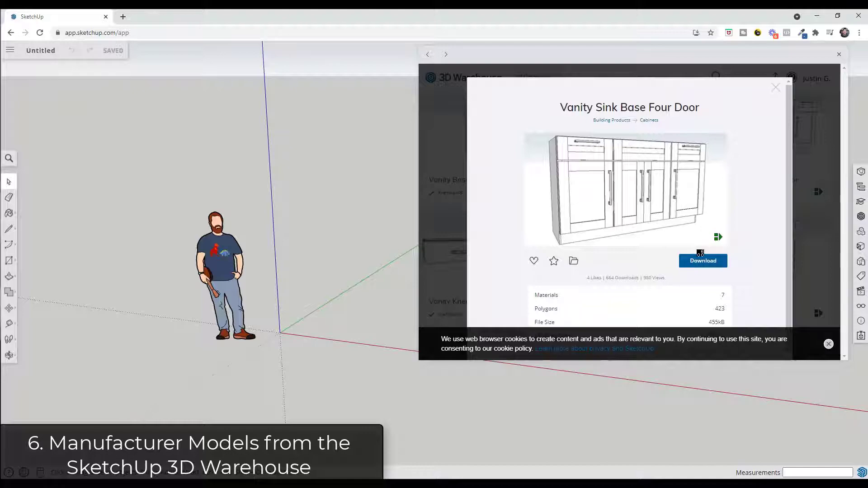
{"action": "left_click", "coordinate": [701, 260]}
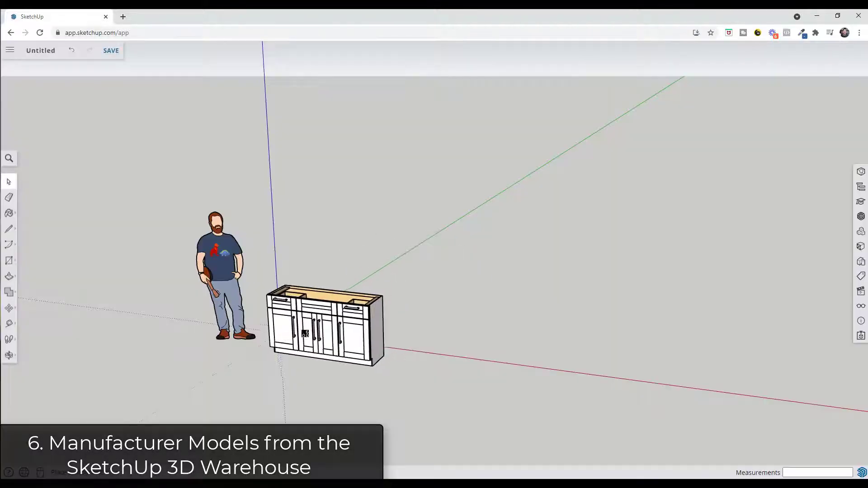
{"action": "left_click", "coordinate": [326, 330]}
{"action": "scroll", "coordinate": [267, 291], "scroll_direction": "up", "scroll_amount": 3}
{"action": "scroll", "coordinate": [235, 238], "scroll_direction": "down", "scroll_amount": 1}
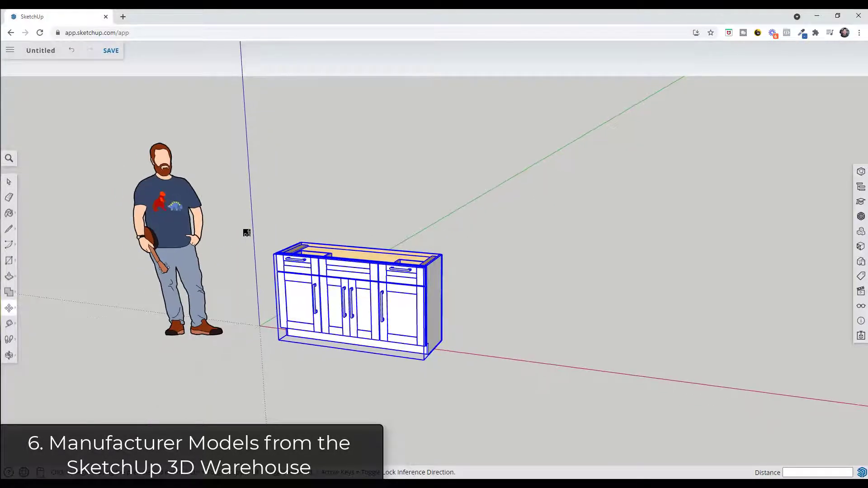
Examine the file formats available for exporting the cabinet model, including Collada
{"action": "left_click", "coordinate": [12, 49]}
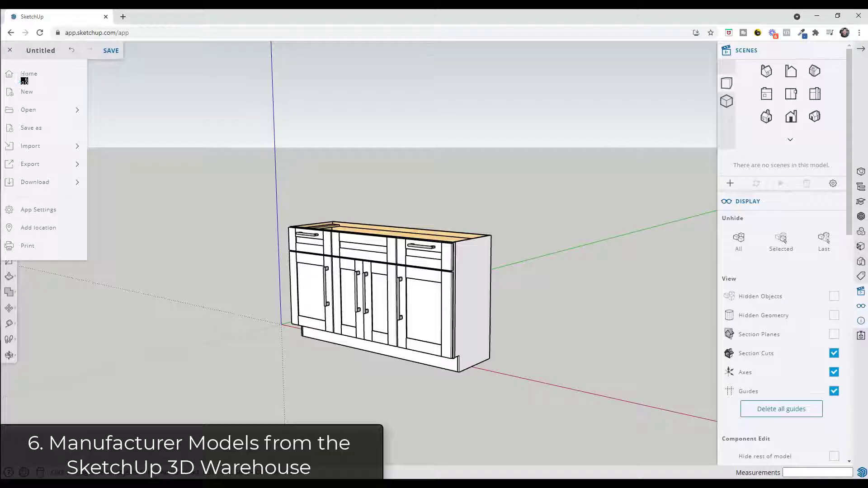
{"action": "left_click", "coordinate": [288, 189]}
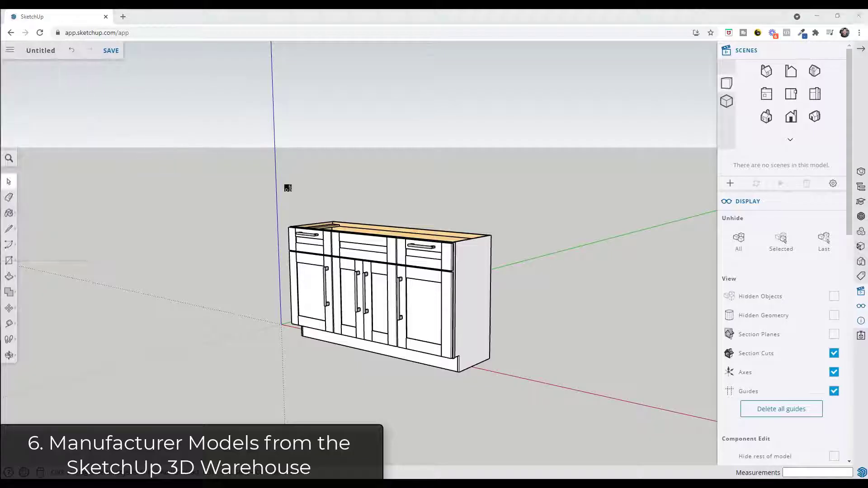
{"action": "left_click", "coordinate": [9, 49]}
{"action": "mouse_move", "coordinate": [50, 164]}
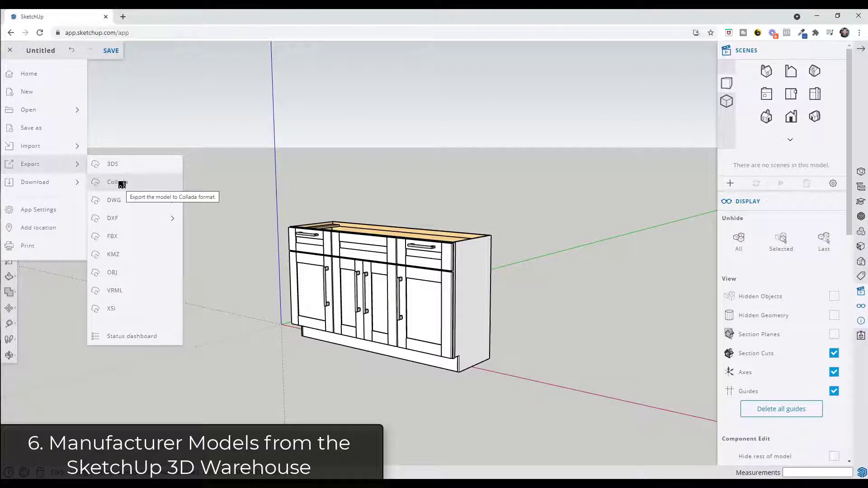
{"action": "left_click", "coordinate": [273, 185]}
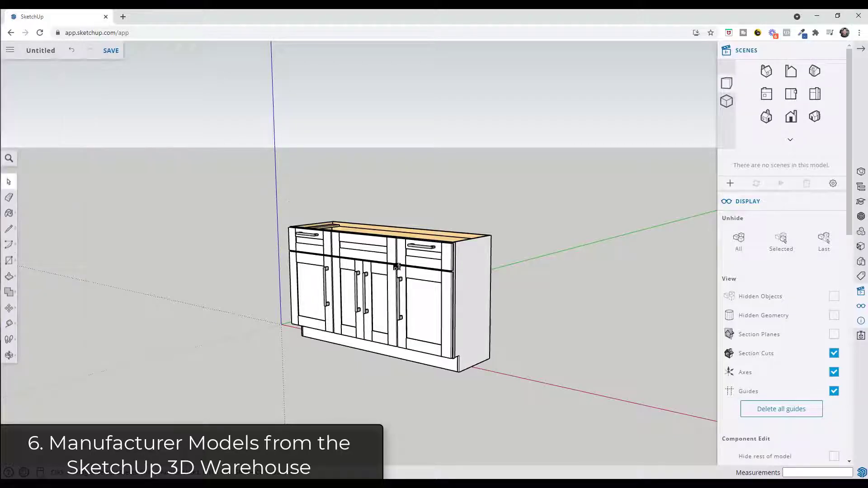
Download the cabinet model as a SketchUp .skp file in version 2021 format
{"action": "left_click", "coordinate": [10, 50]}
{"action": "left_click", "coordinate": [39, 182]}
{"action": "left_click", "coordinate": [14, 49]}
{"action": "left_click", "coordinate": [36, 182]}
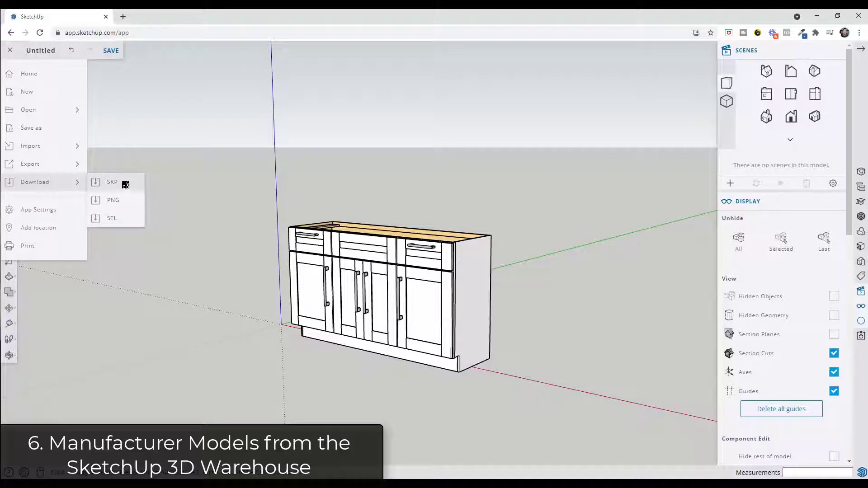
{"action": "left_click", "coordinate": [114, 183]}
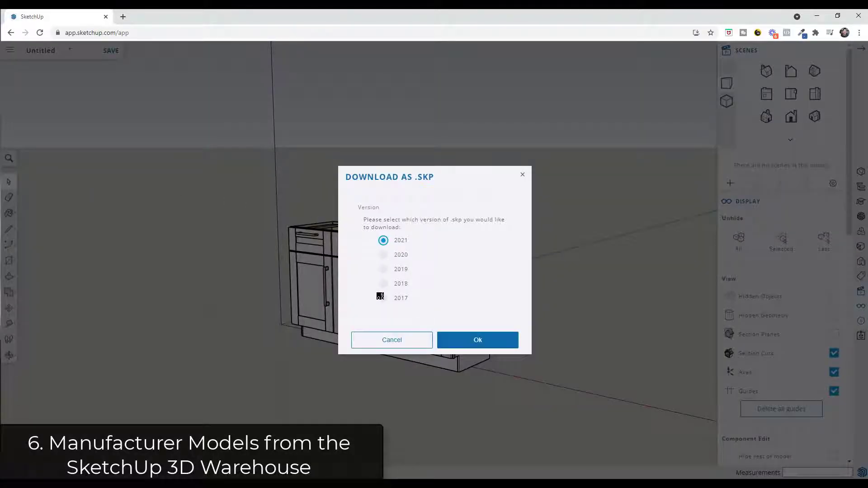
{"action": "left_click", "coordinate": [473, 340]}
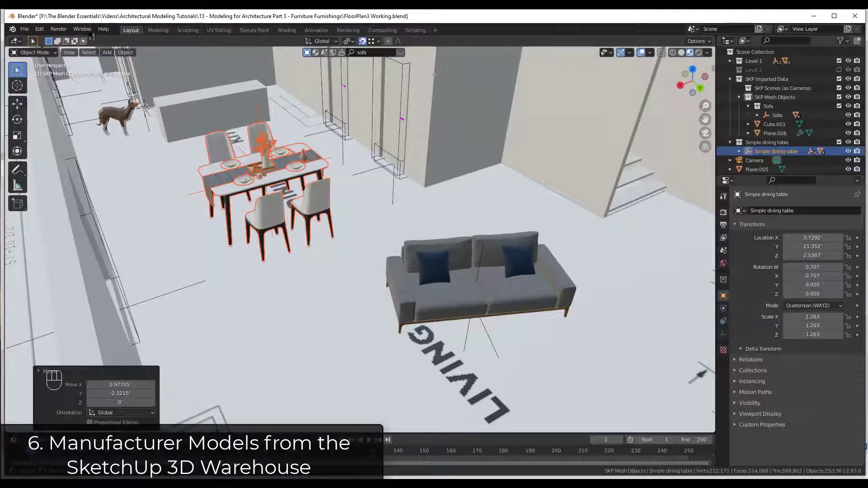
Switch to Blender, search the add-ons for "sketchup" and review the SketchUp Importer add-on's details
{"action": "left_click", "coordinate": [39, 28]}
{"action": "left_click", "coordinate": [59, 158]}
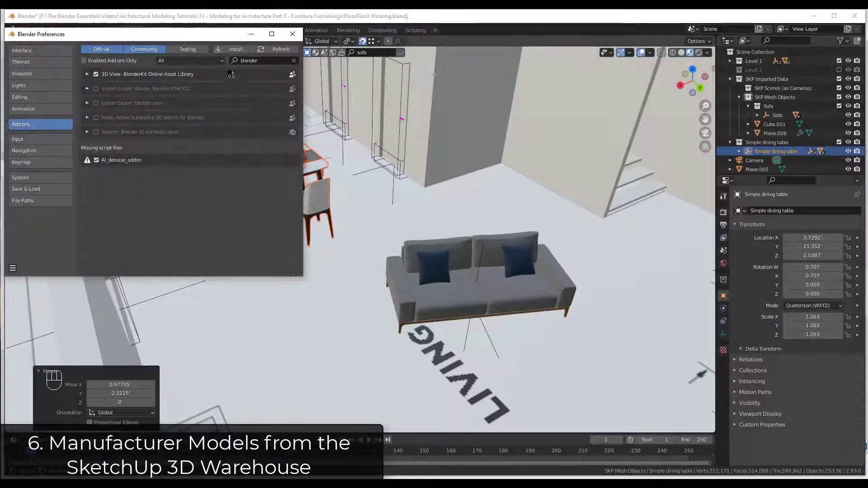
{"action": "type", "text": "sketchup"}
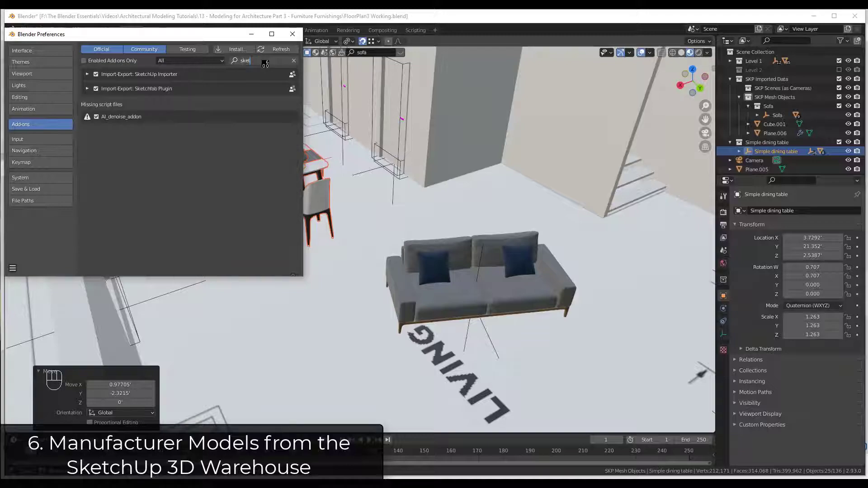
{"action": "left_click", "coordinate": [88, 74]}
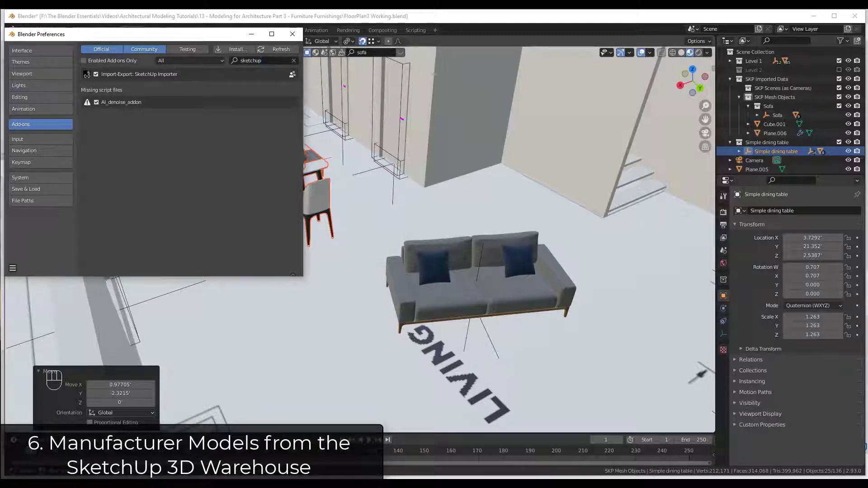
{"action": "left_click", "coordinate": [87, 74]}
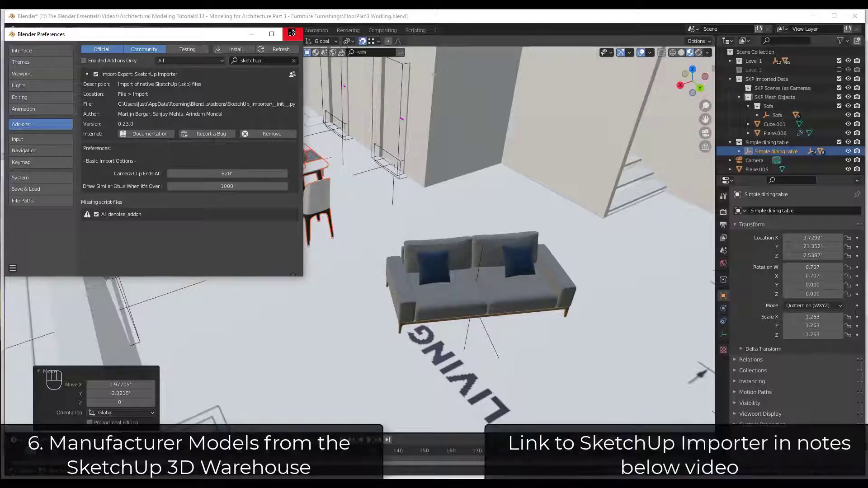
{"action": "left_click", "coordinate": [292, 33]}
Import the SketchUp scene file Untitled (2).skp from the Downloads folder into the floor plan
{"action": "key", "text": "n"}
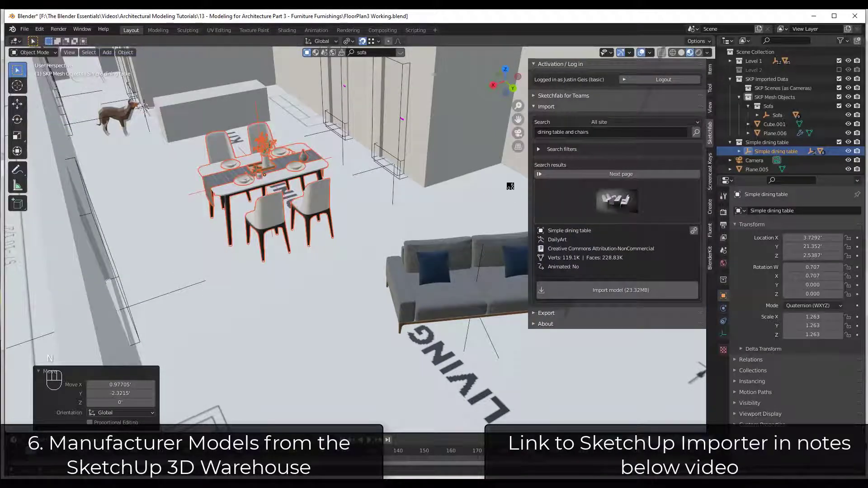
{"action": "key", "text": "n"}
{"action": "left_click", "coordinate": [24, 30]}
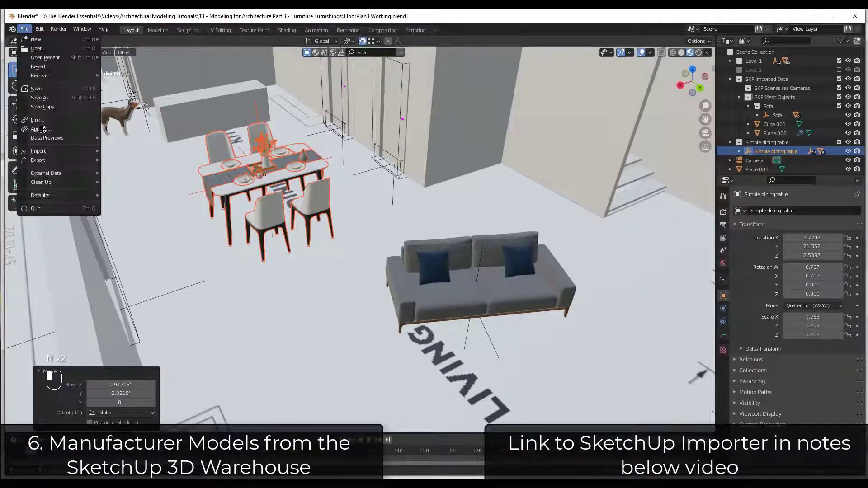
{"action": "mouse_move", "coordinate": [45, 152]}
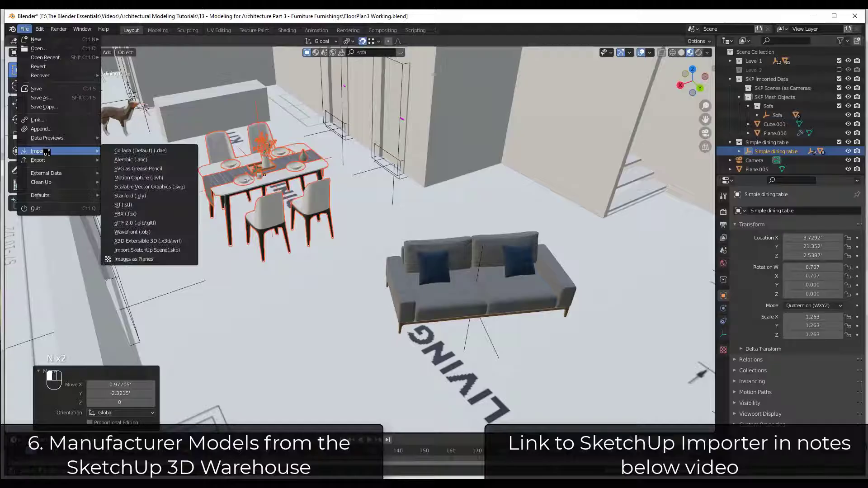
{"action": "left_click", "coordinate": [165, 249]}
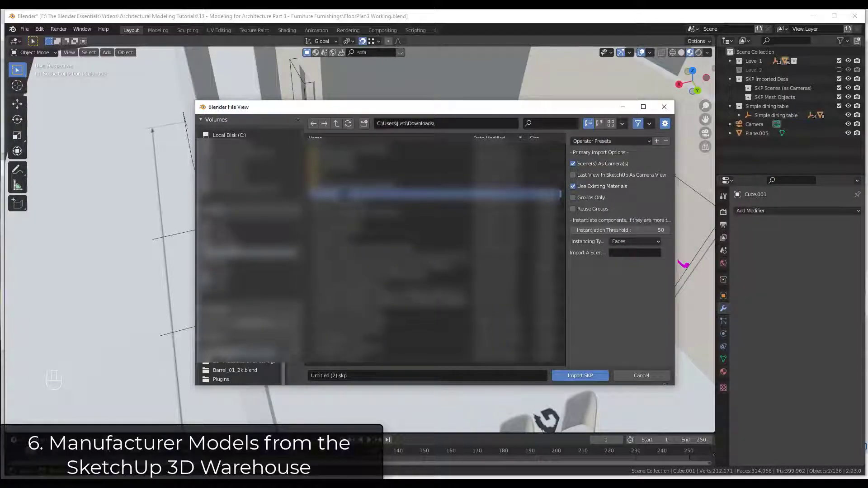
{"action": "left_click", "coordinate": [579, 374]}
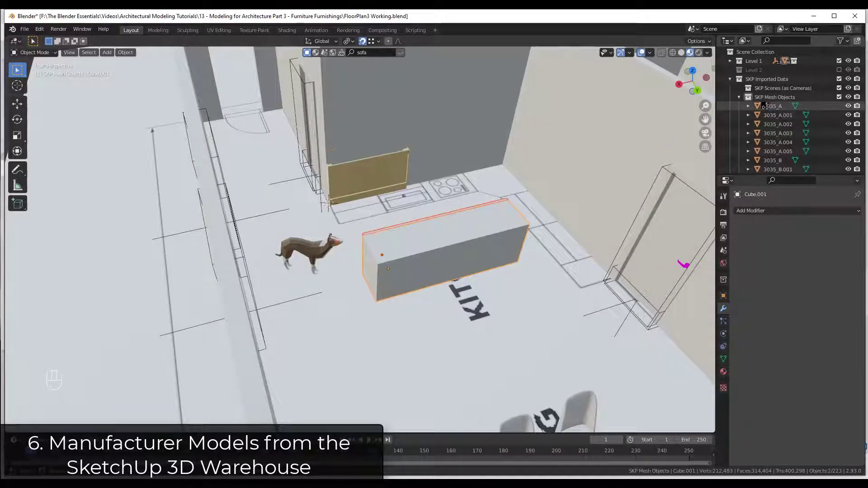
Select all imported cabinet parts in the SKP Mesh Objects collection and join them into one object
{"action": "left_click", "coordinate": [768, 107]}
{"action": "scroll", "coordinate": [773, 122], "scroll_direction": "down", "scroll_amount": 10}
{"action": "scroll", "coordinate": [777, 136], "scroll_direction": "down", "scroll_amount": 6}
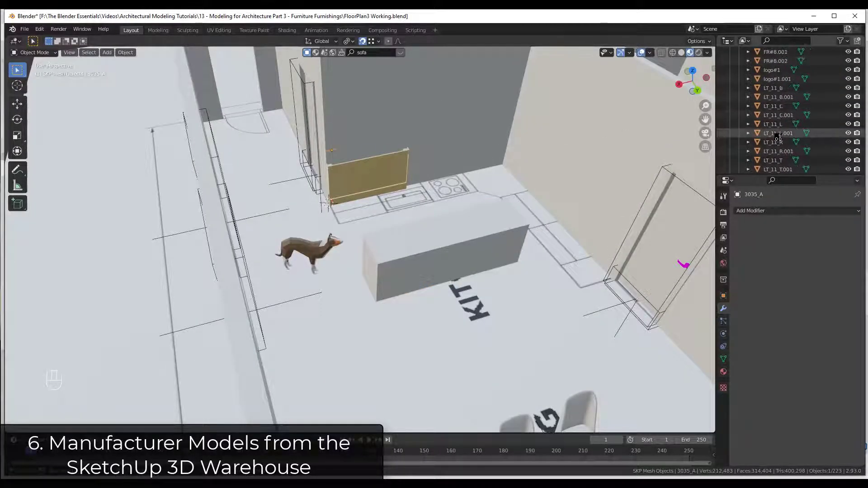
{"action": "left_click", "coordinate": [751, 129], "text": "shift"}
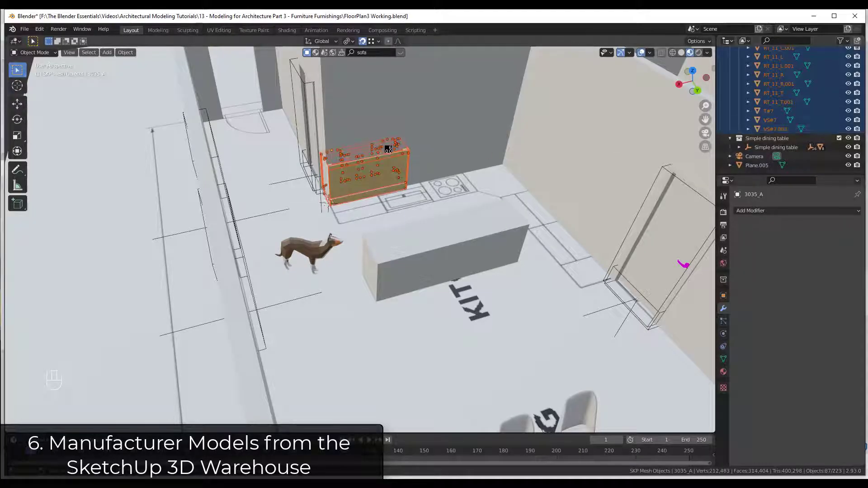
{"action": "key", "text": "ctrl+j"}
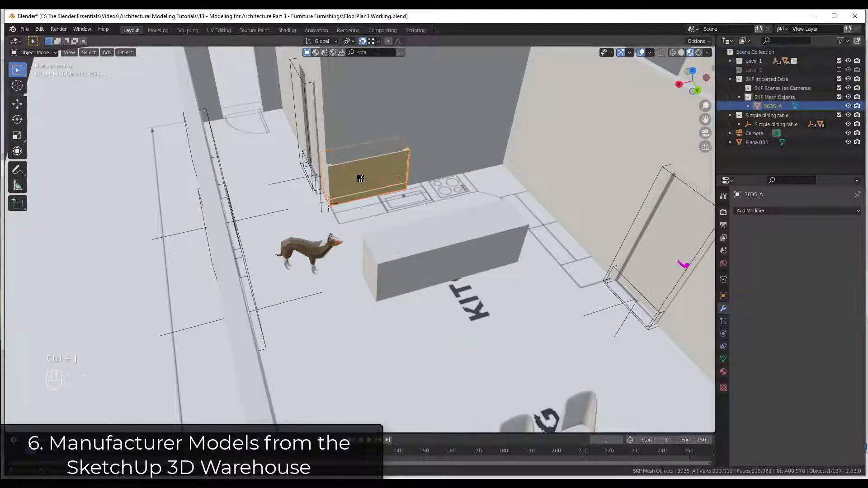
Move the joined cabinet out from the kitchen's back wall and rotate it 180° about the Z axis
{"action": "key", "text": "r"}
{"action": "key", "text": "x"}
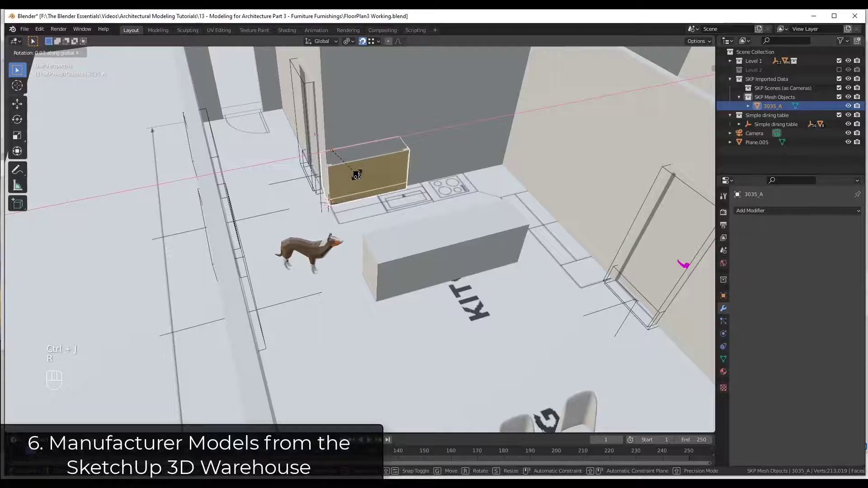
{"action": "key", "text": "g"}
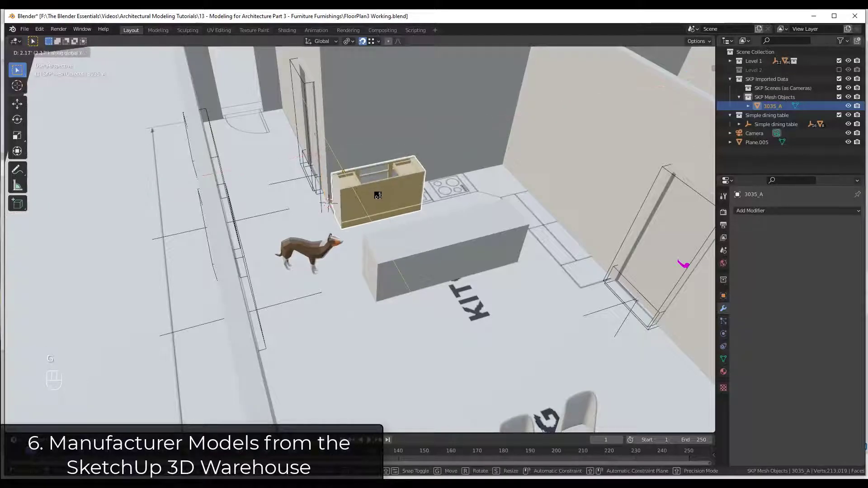
{"action": "left_click", "coordinate": [377, 196]}
{"action": "type", "text": "rz180"}
{"action": "key", "text": "Return"}
Move the cabinet about 1.69' along Y and about -3.56' along X, over the kitchen counter outline
{"action": "key", "text": "g"}
{"action": "key", "text": "x"}
{"action": "scroll", "coordinate": [318, 182], "scroll_direction": "up", "scroll_amount": 3}
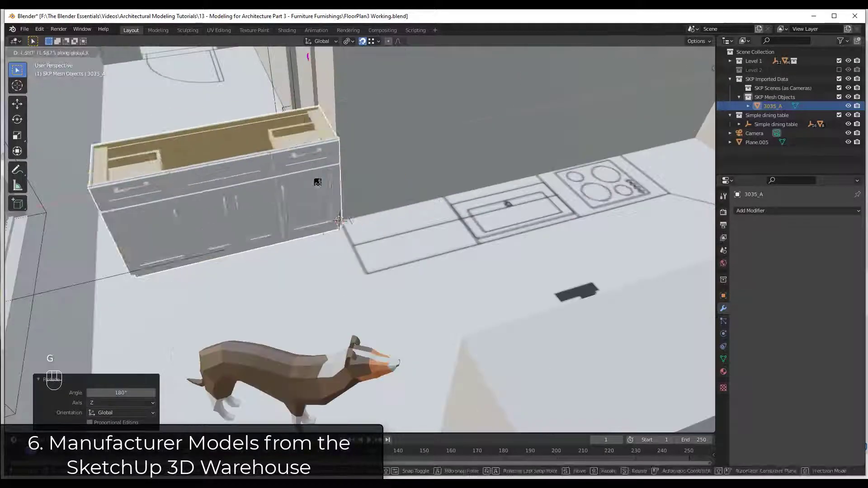
{"action": "key", "text": "y"}
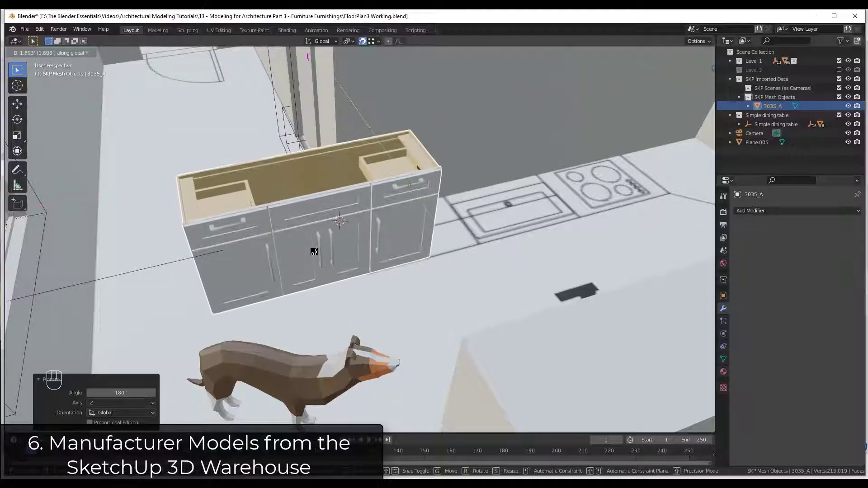
{"action": "left_click", "coordinate": [314, 252]}
{"action": "key", "text": "g"}
{"action": "key", "text": "x"}
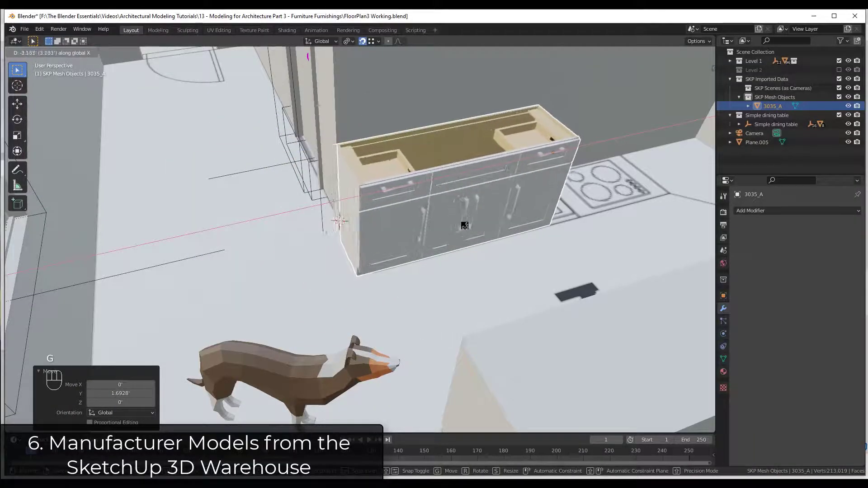
{"action": "left_click", "coordinate": [469, 219]}
Move the cabinet back along Y and snap it to the wall corner at the end of the counter outline
{"action": "key", "text": "g"}
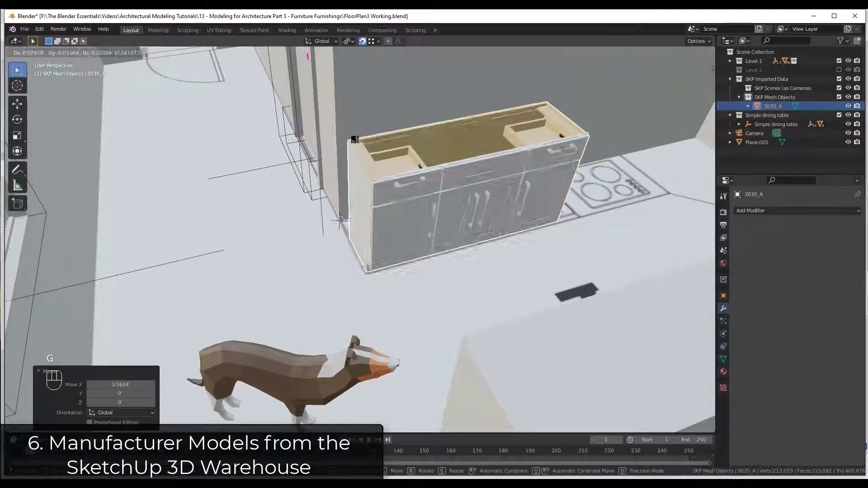
{"action": "key", "text": "y"}
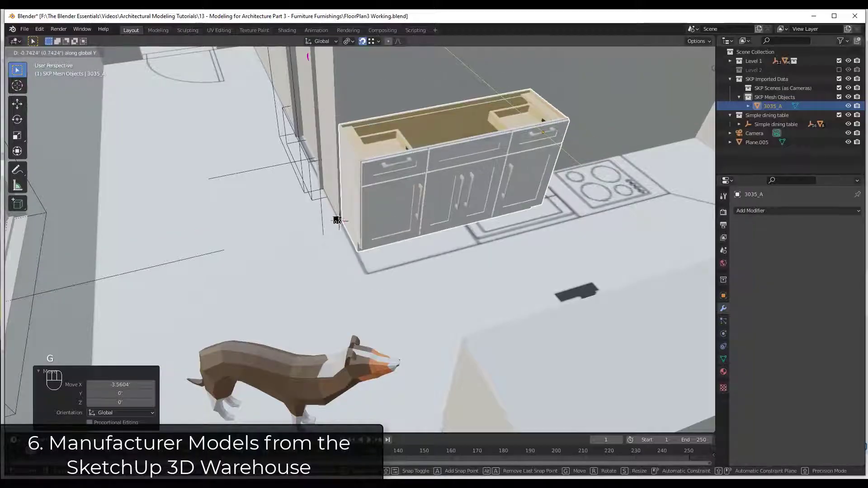
{"action": "left_click", "coordinate": [338, 221]}
{"action": "middle_click_drag", "start_coordinate": [359, 221], "coordinate": [369, 207]}
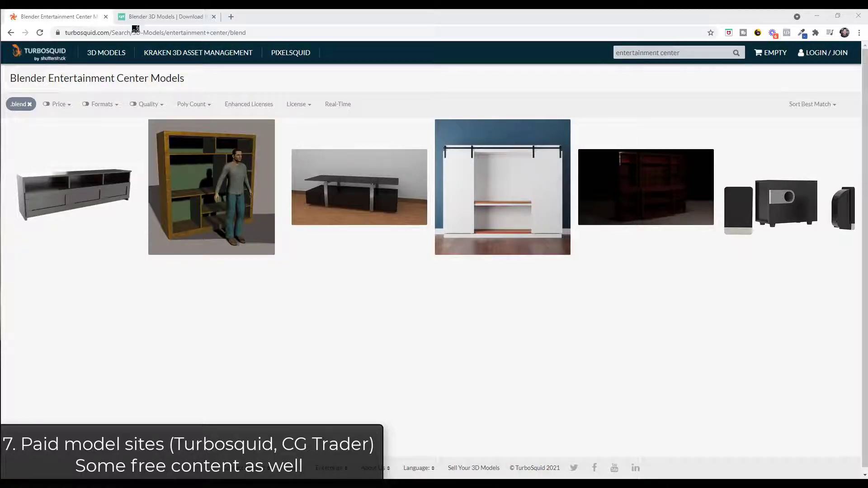
Browse CGTrader's Blender-format models for "entertainment center"
{"action": "left_click", "coordinate": [145, 16]}
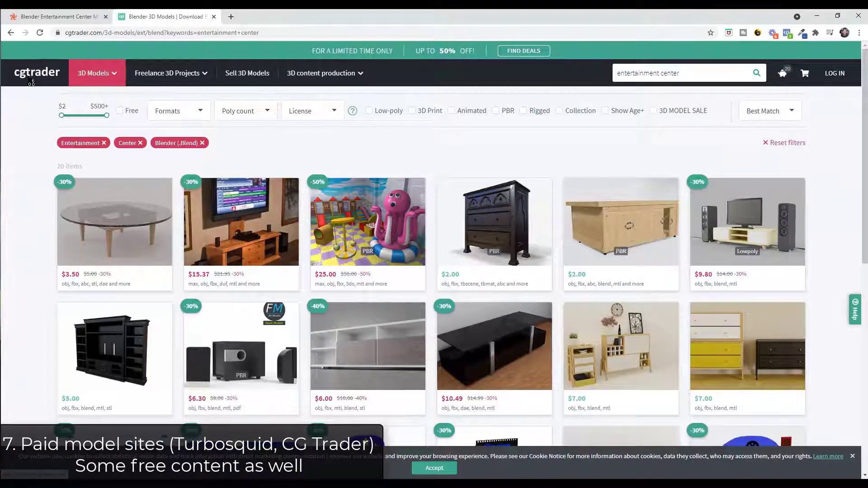
{"action": "mouse_move", "coordinate": [541, 333]}
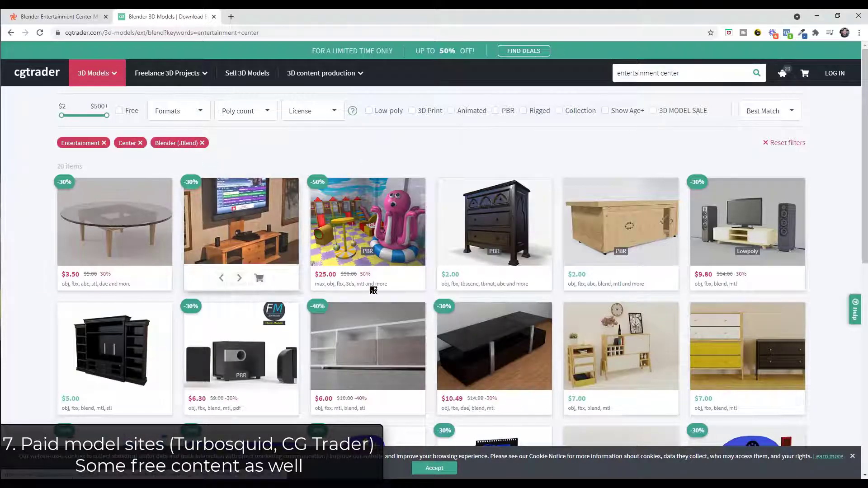
{"action": "scroll", "coordinate": [420, 294], "scroll_direction": "down", "scroll_amount": 9}
{"action": "scroll", "coordinate": [489, 267], "scroll_direction": "up", "scroll_amount": 9}
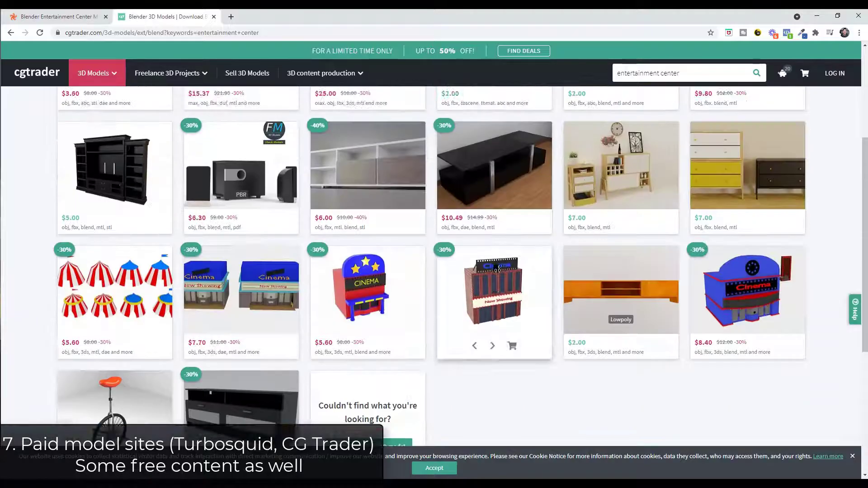